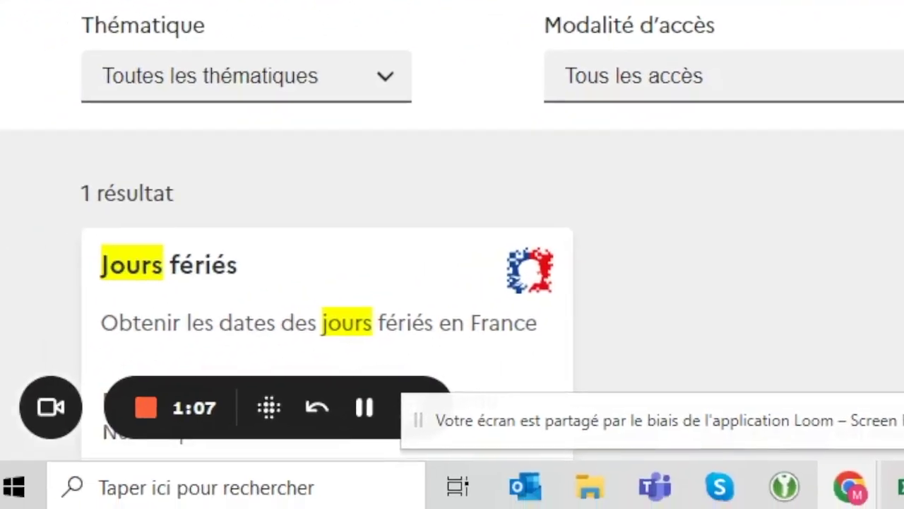
# Step: Commit the SERVICEWEB formula so holidays spill down column B, then select cell B4
pyautogui.press('Return')
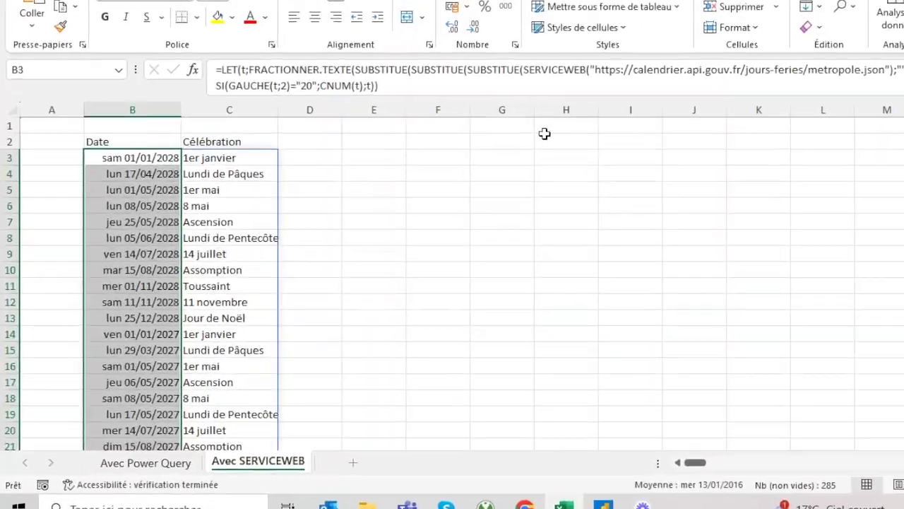
pyautogui.click(131, 174)
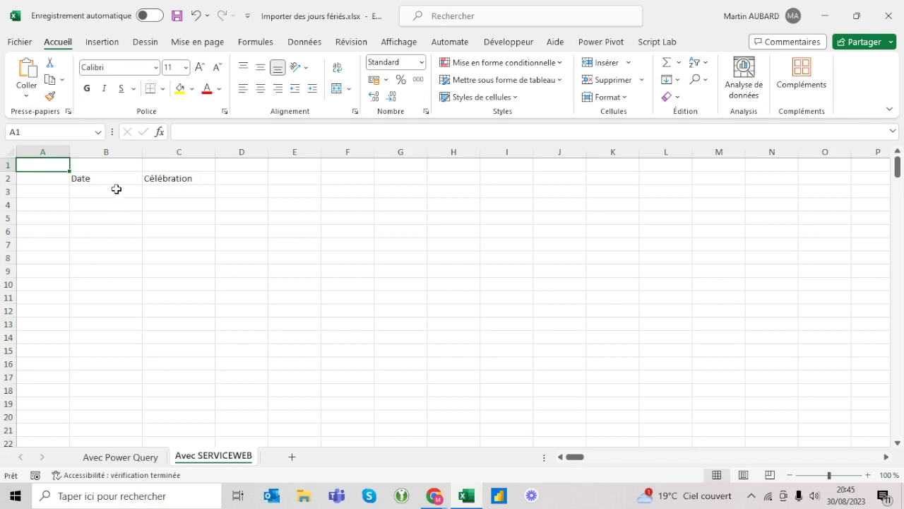
pyautogui.click(117, 191)
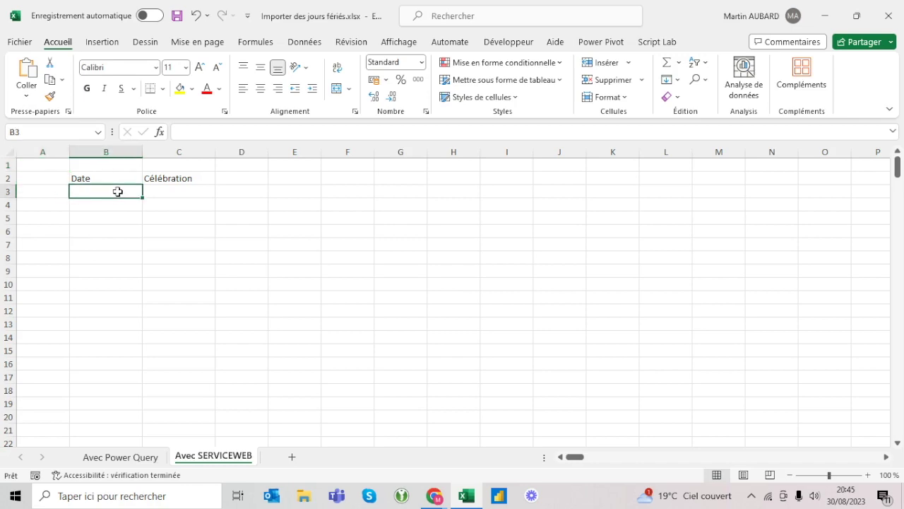
pyautogui.write('=serviceweb')
pyautogui.press('Tab')
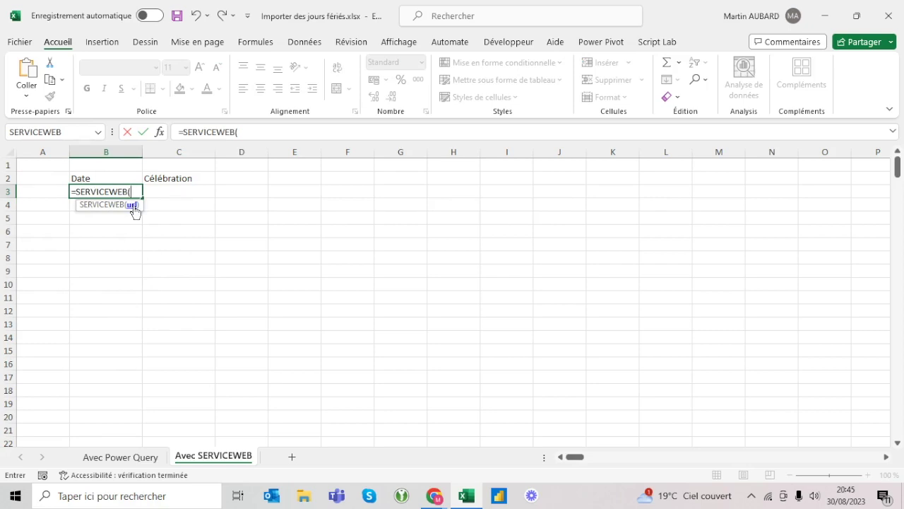
pyautogui.press('Escape')
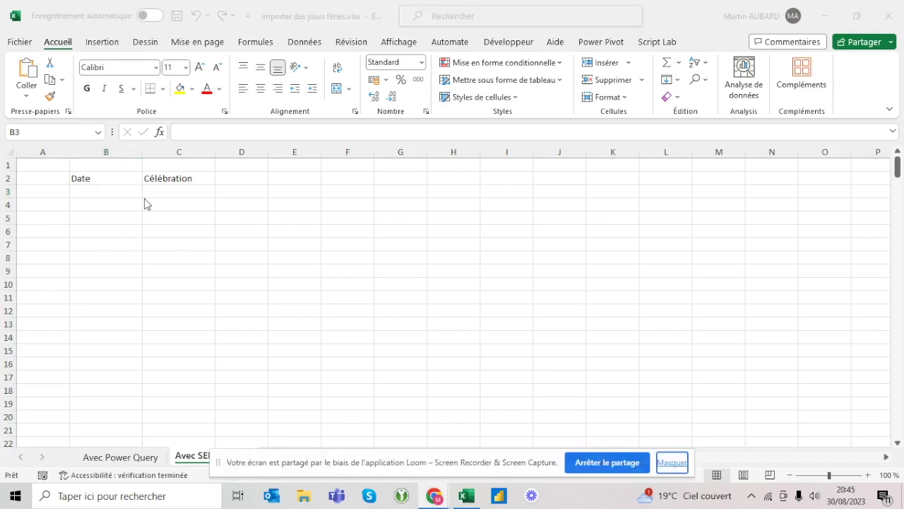
pyautogui.click(676, 466)
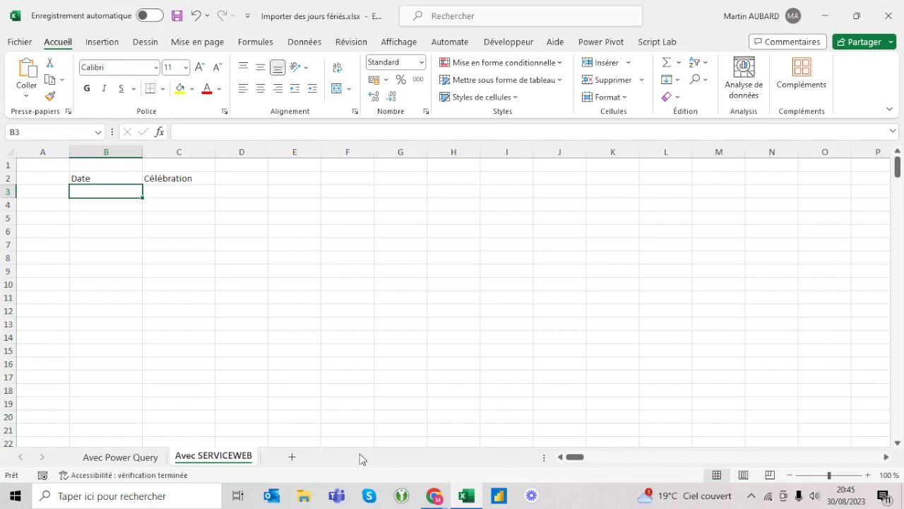
pyautogui.hotkey('alt', 'Tab')
pyautogui.hotkey('alt', 'Tab')
pyautogui.click(260, 18)
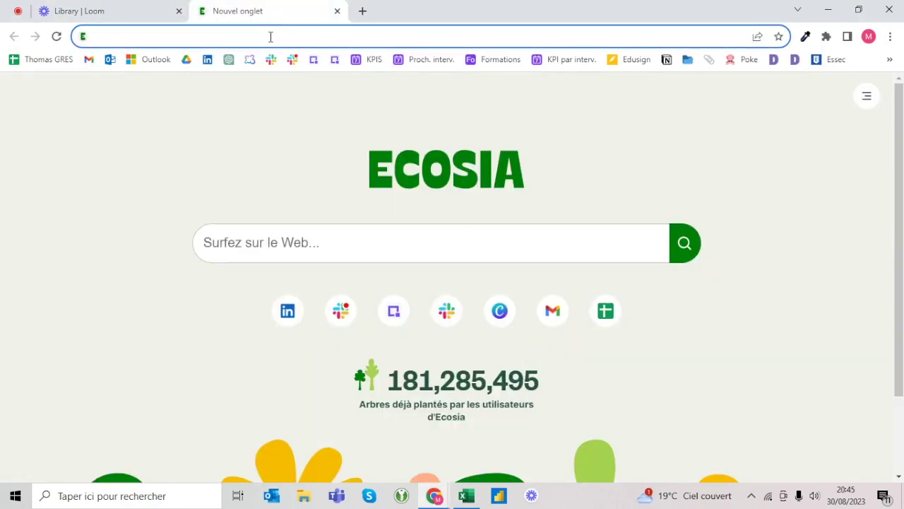
# Step: Go to api.gouv.fr, search the public-service API catalogue for 'jours' and open Jours fériés
pyautogui.write('api')
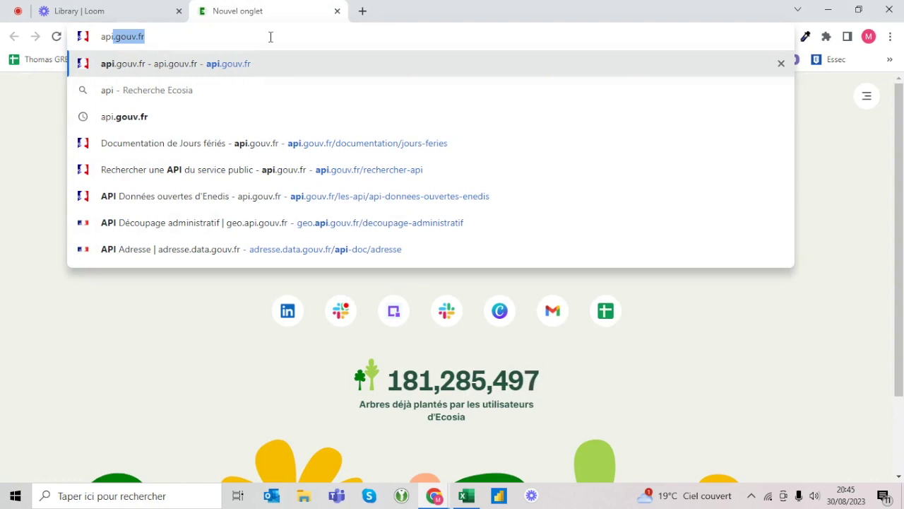
pyautogui.press('Return')
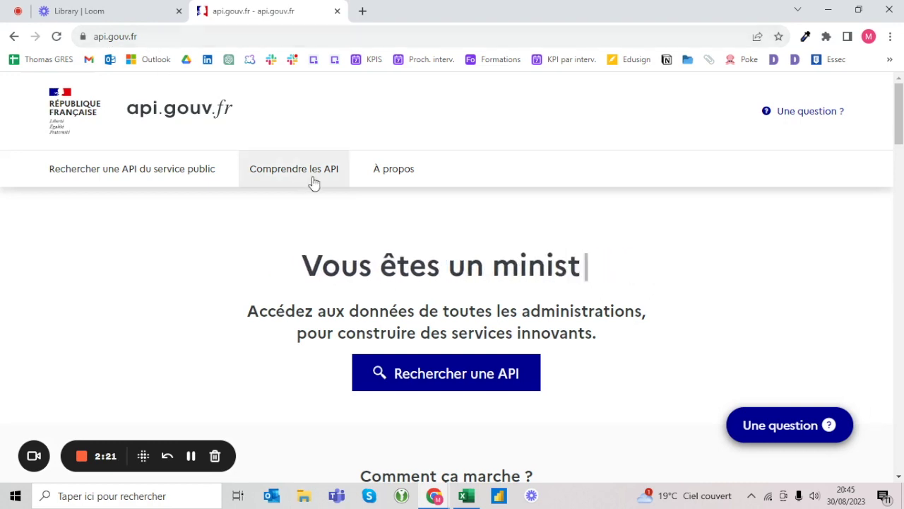
pyautogui.click(434, 385)
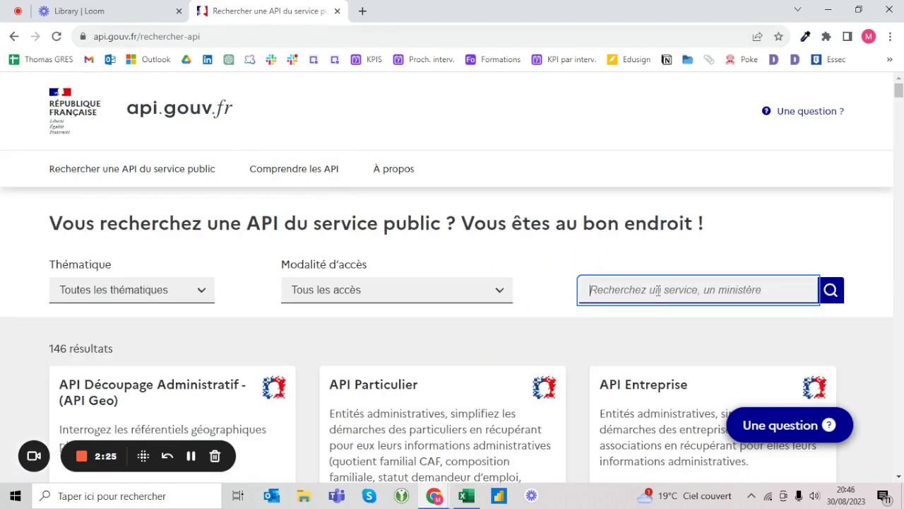
pyautogui.write('jour')
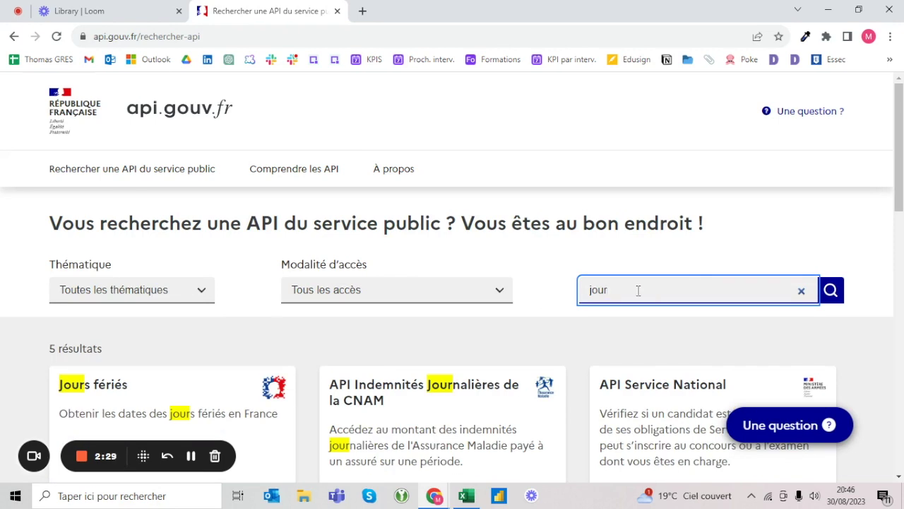
pyautogui.write('s')
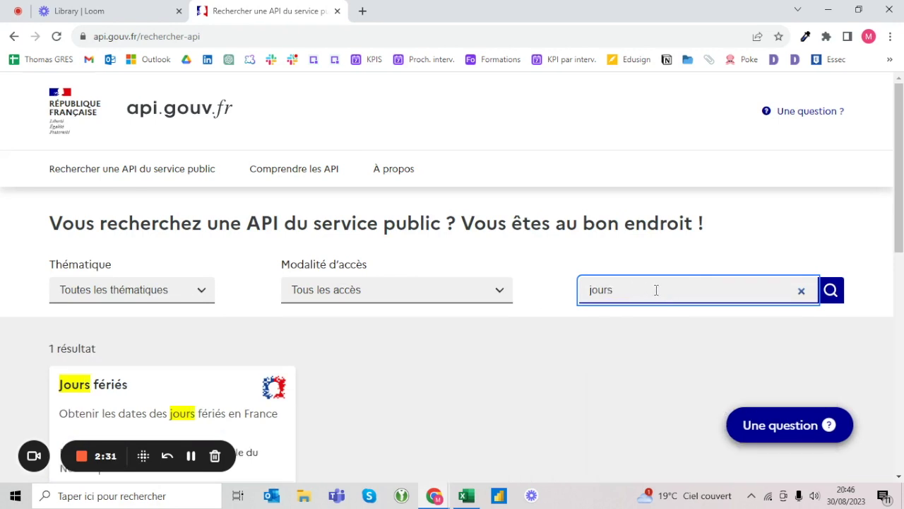
pyautogui.scroll(-3, 96, 385)
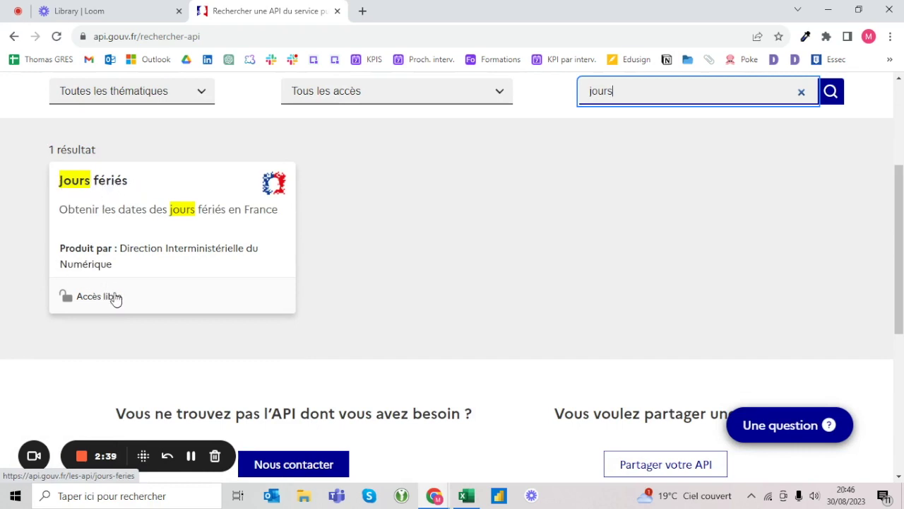
pyautogui.click(102, 189)
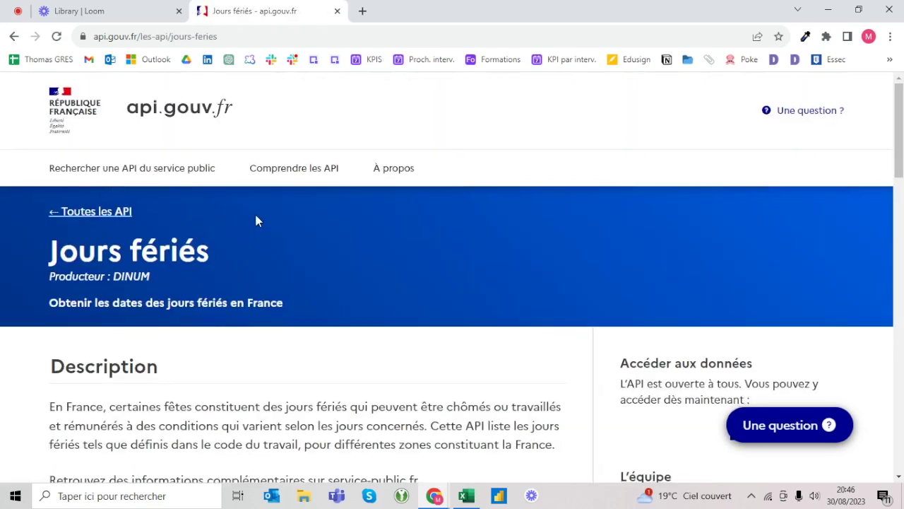
# Step: Open the Jours fériés API's technical documentation with 'Tester l'API'
pyautogui.scroll(-3, 254, 211)
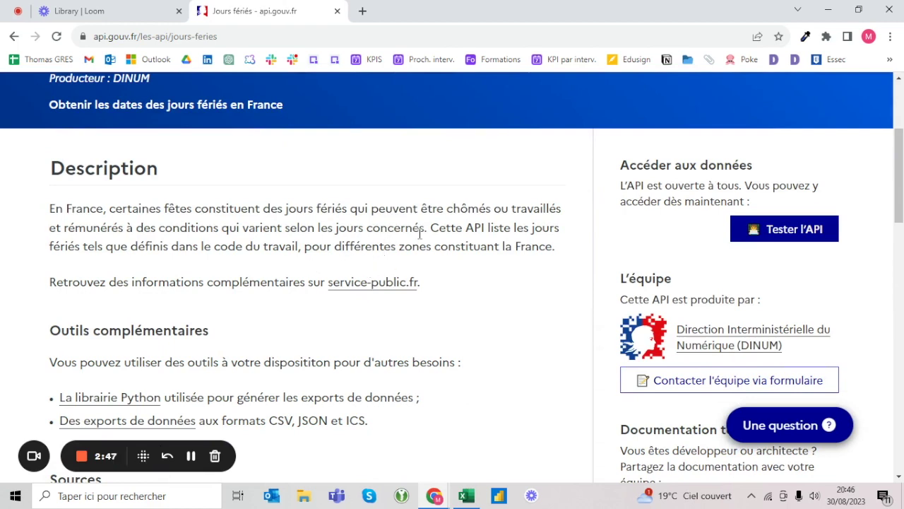
pyautogui.click(804, 235)
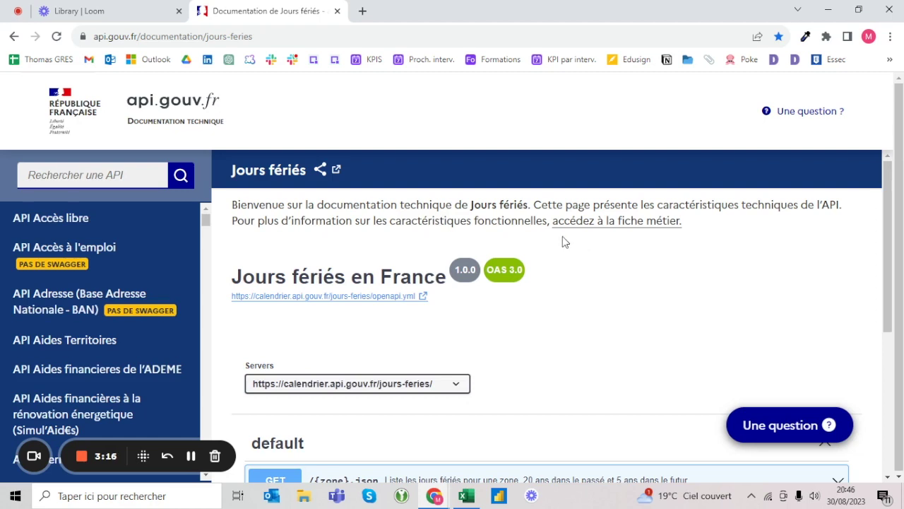
# Step: Expand the GET /{zone}.json endpoint in the default section
pyautogui.scroll(-2, 562, 236)
pyautogui.scroll(-2, 484, 211)
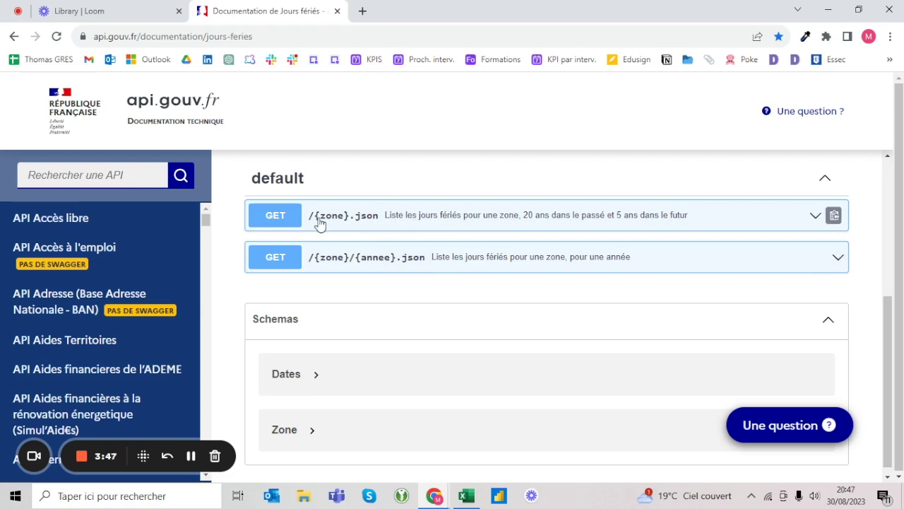
pyautogui.click(402, 224)
# Step: Review the zone parameter and example response, then switch the endpoint to Try it out mode
pyautogui.scroll(-2, 471, 232)
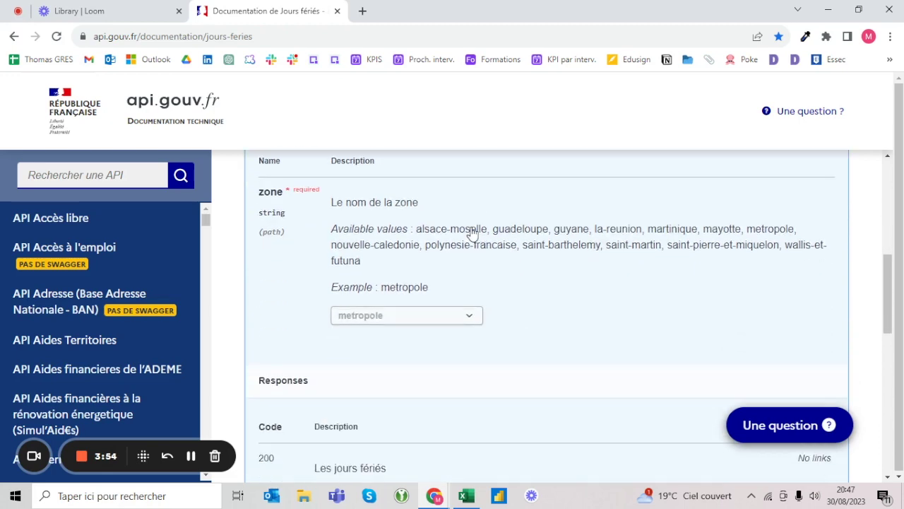
pyautogui.scroll(1, 473, 234)
pyautogui.scroll(-1, 487, 230)
pyautogui.click(489, 229)
pyautogui.scroll(-4, 463, 261)
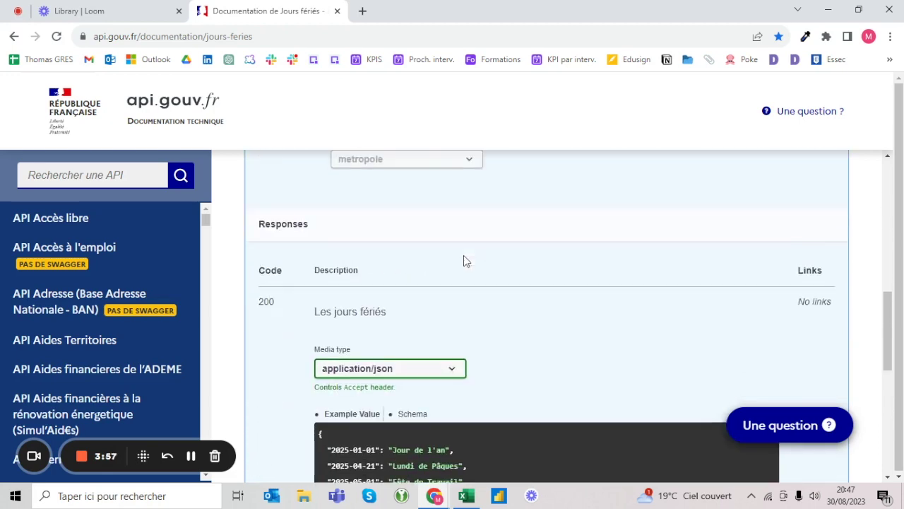
pyautogui.scroll(6, 463, 261)
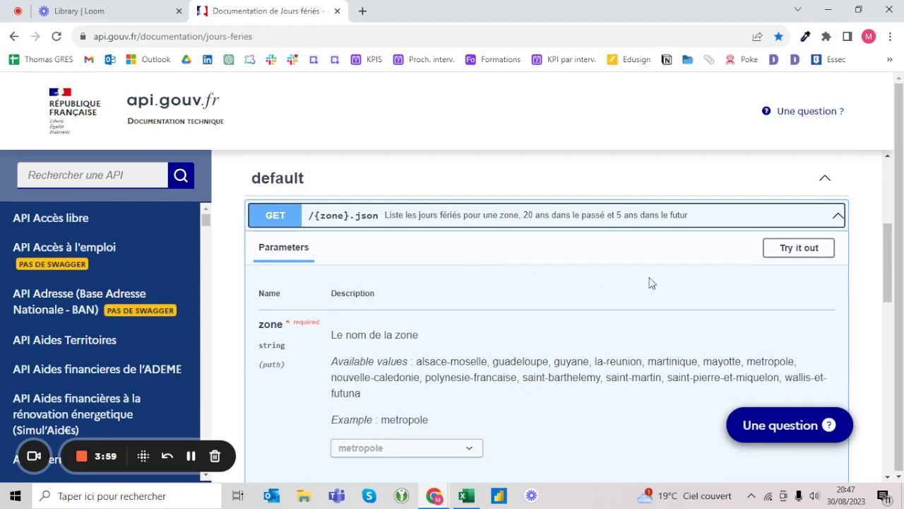
pyautogui.scroll(-5, 606, 306)
pyautogui.scroll(-4, 605, 307)
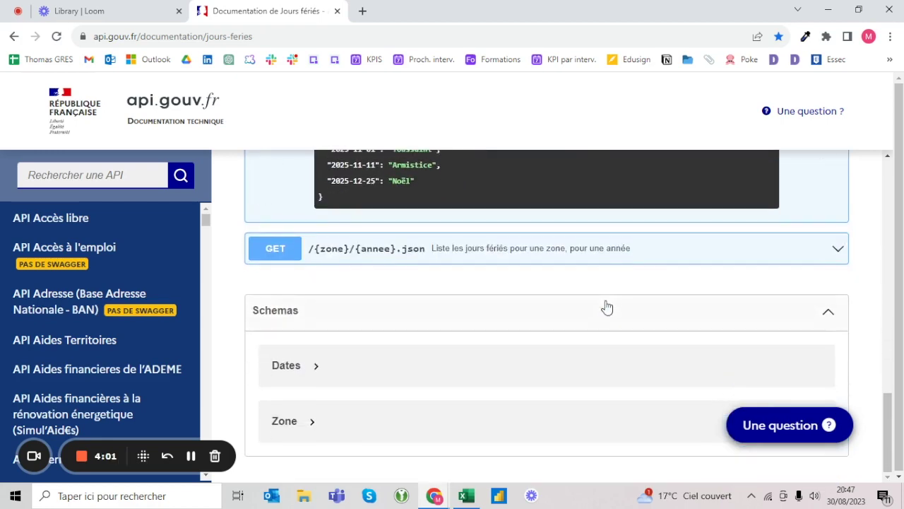
pyautogui.scroll(2, 605, 307)
pyautogui.scroll(5, 606, 303)
pyautogui.scroll(2, 606, 306)
pyautogui.scroll(1, 605, 306)
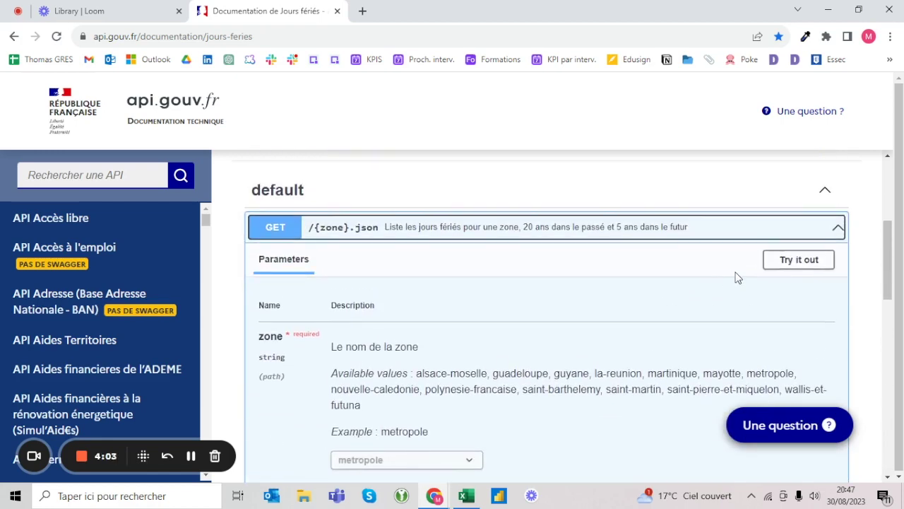
pyautogui.click(786, 261)
# Step: Execute the /{zone}.json request with zone set to metropole
pyautogui.scroll(-1, 527, 339)
pyautogui.scroll(-1, 515, 333)
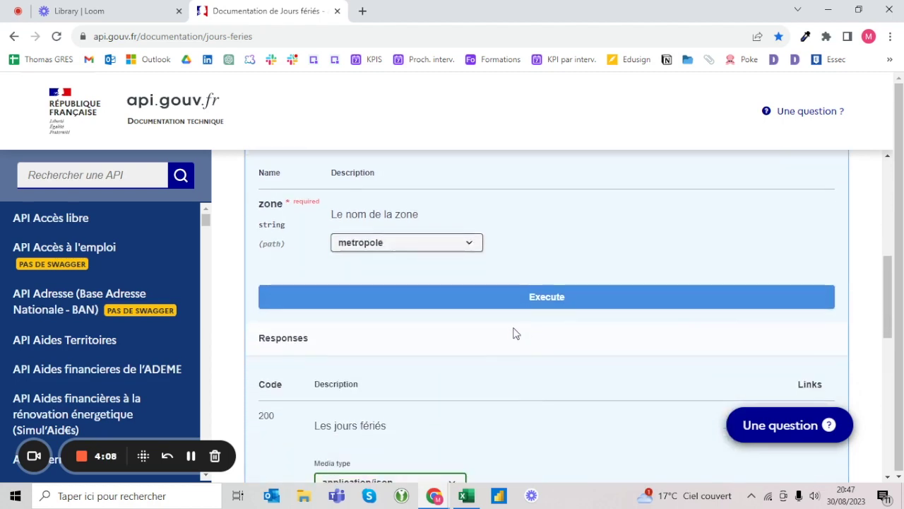
pyautogui.click(450, 247)
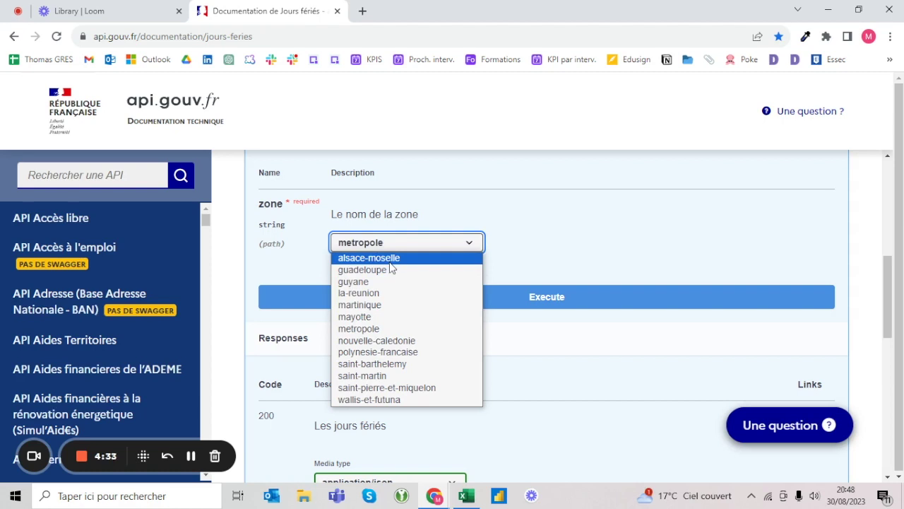
pyautogui.click(370, 334)
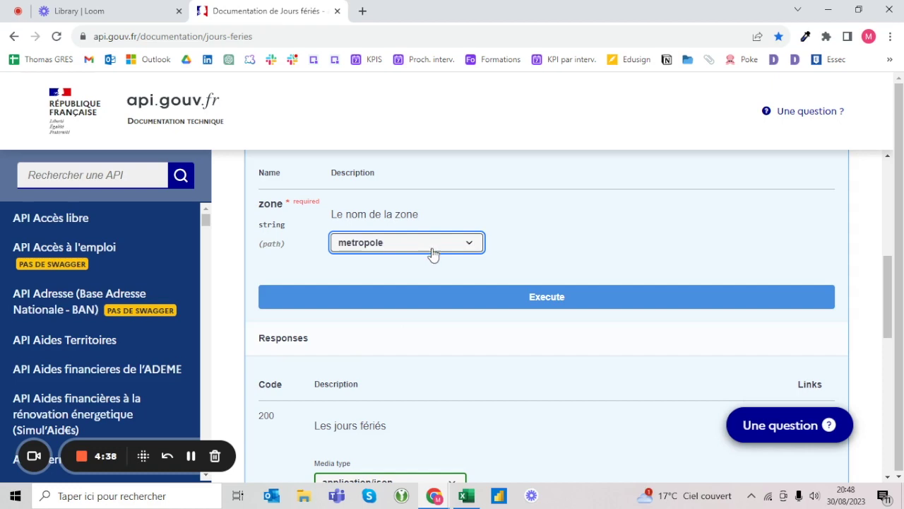
pyautogui.click(528, 305)
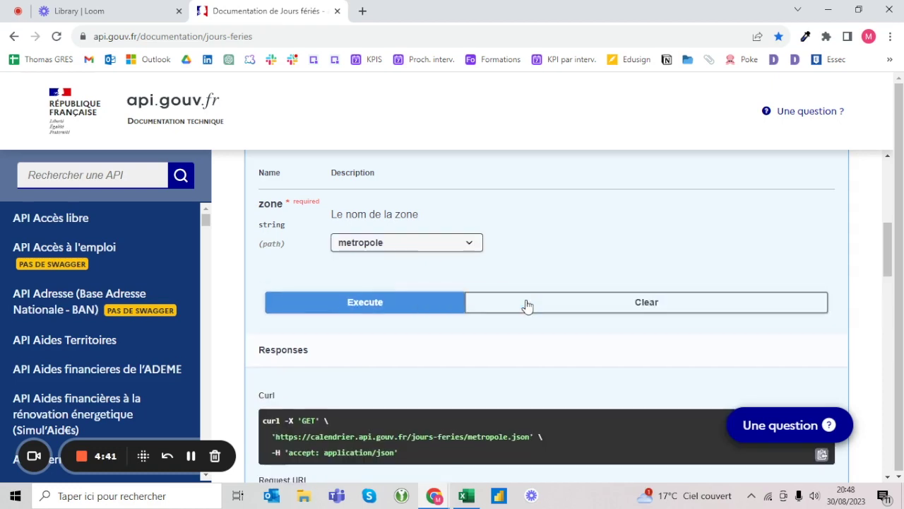
# Step: Select the full Request URL shown in the response
pyautogui.scroll(-3, 400, 325)
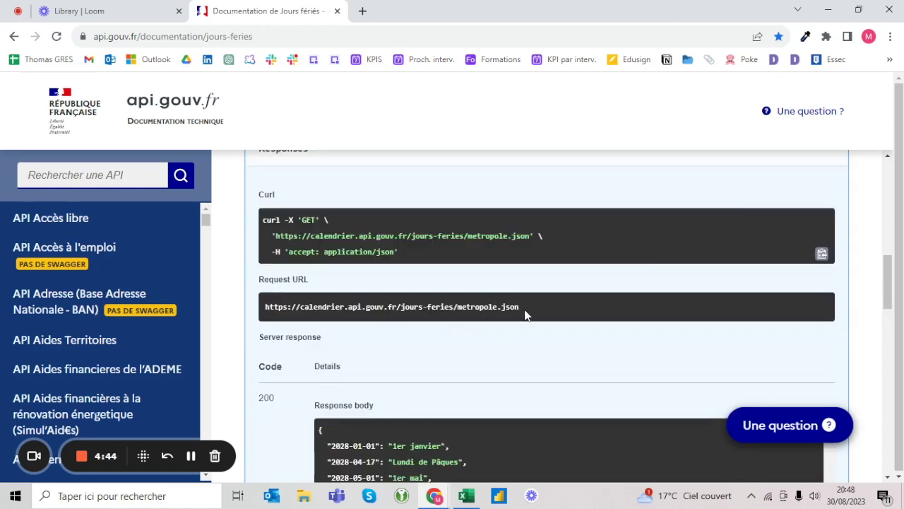
pyautogui.moveTo(526, 308); pyautogui.dragTo(265, 306)
pyautogui.hotkey('ctrl', 'c')
pyautogui.click(527, 313)
pyautogui.moveTo(511, 306); pyautogui.dragTo(266, 316)
pyautogui.hotkey('ctrl', 't')
pyautogui.hotkey('ctrl', 'v')
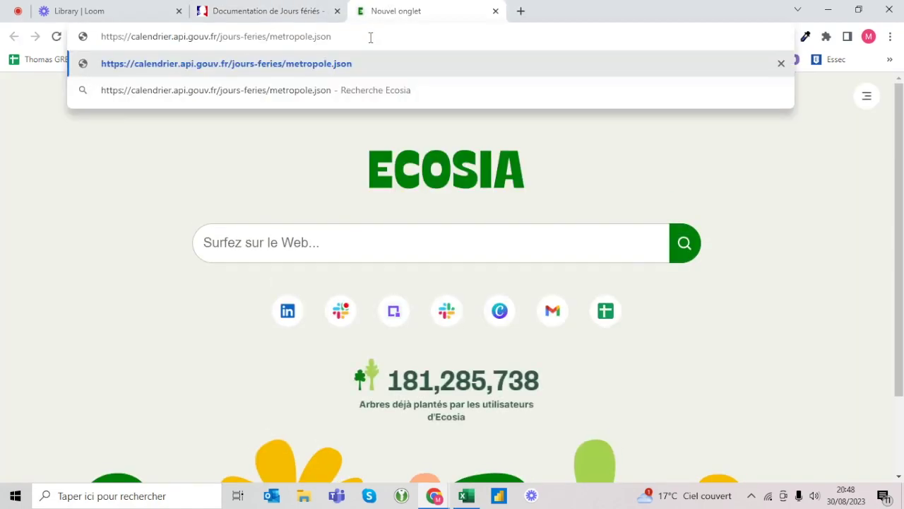
pyautogui.press('Return')
pyautogui.scroll(-2, 40, 98)
pyautogui.scroll(2, 41, 98)
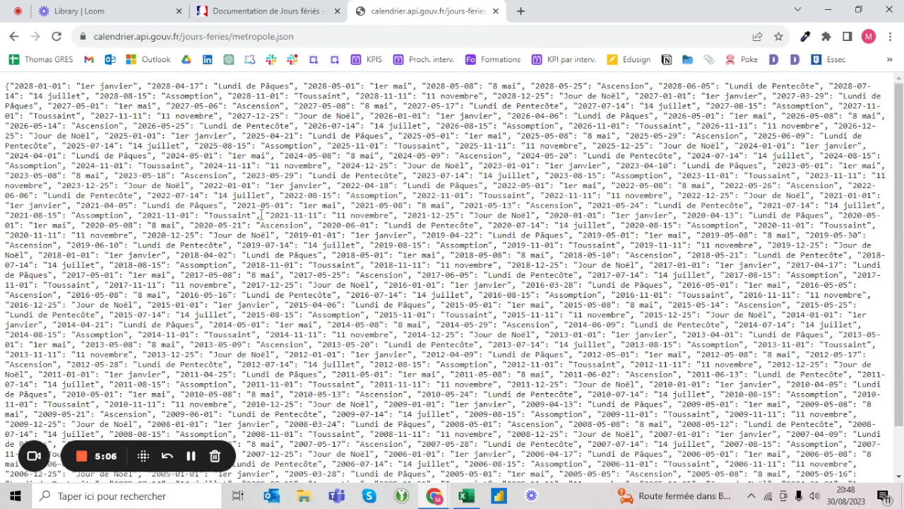
pyautogui.scroll(-2, 292, 214)
pyautogui.scroll(2, 292, 214)
pyautogui.moveTo(10, 85); pyautogui.dragTo(62, 85)
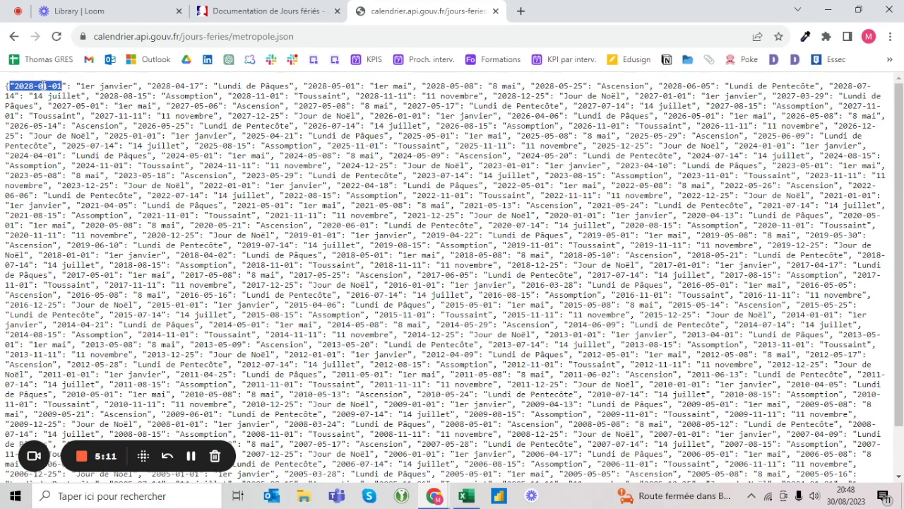
pyautogui.click(80, 83)
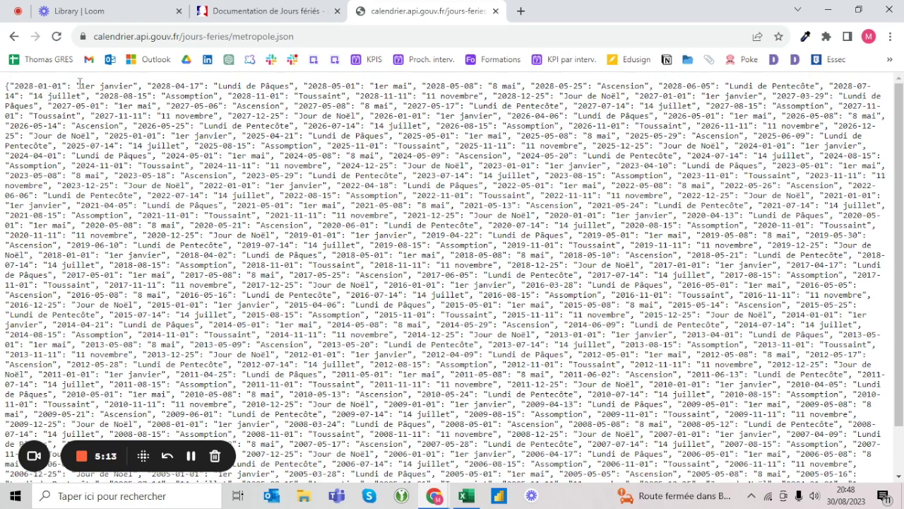
pyautogui.moveTo(80, 85); pyautogui.dragTo(134, 84)
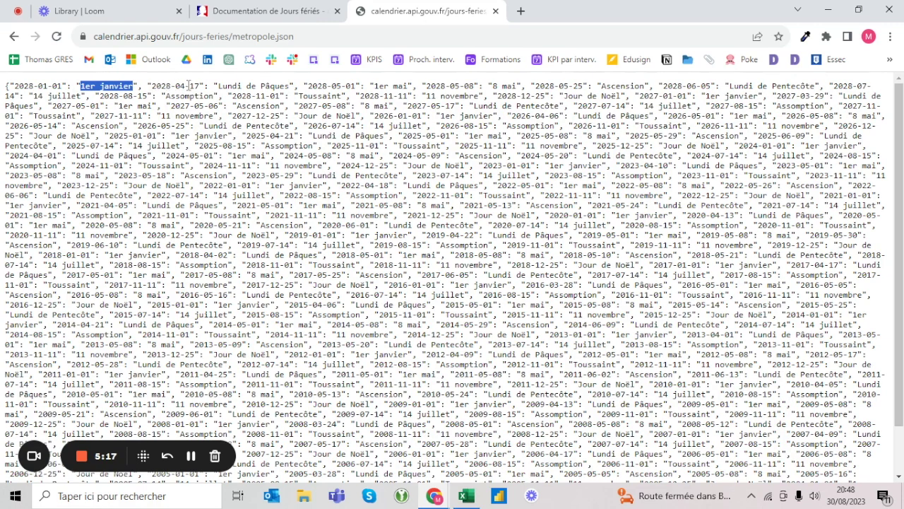
pyautogui.moveTo(151, 86); pyautogui.dragTo(291, 88)
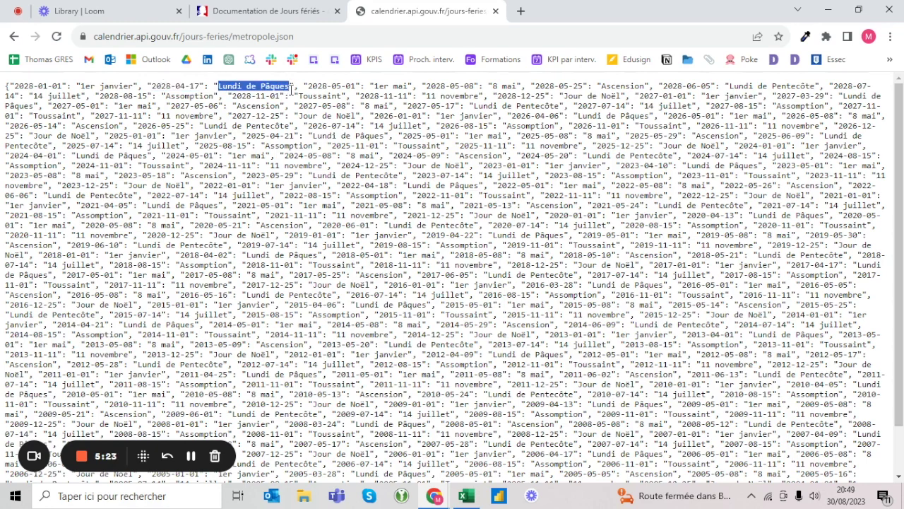
pyautogui.click(495, 11)
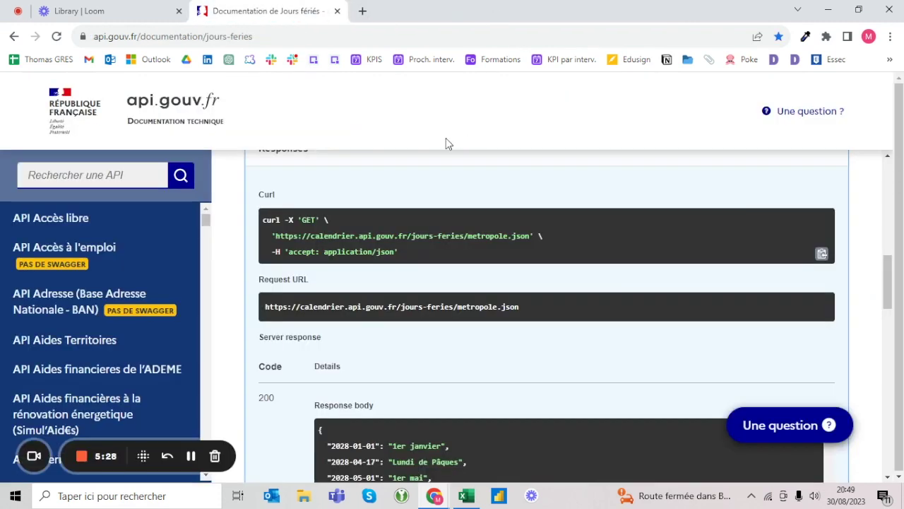
# Step: Copy the metropole.json request URL and start a SERVICEWEB function in Excel cell B3
pyautogui.moveTo(522, 307); pyautogui.dragTo(254, 313)
pyautogui.hotkey('alt', 'Tab')
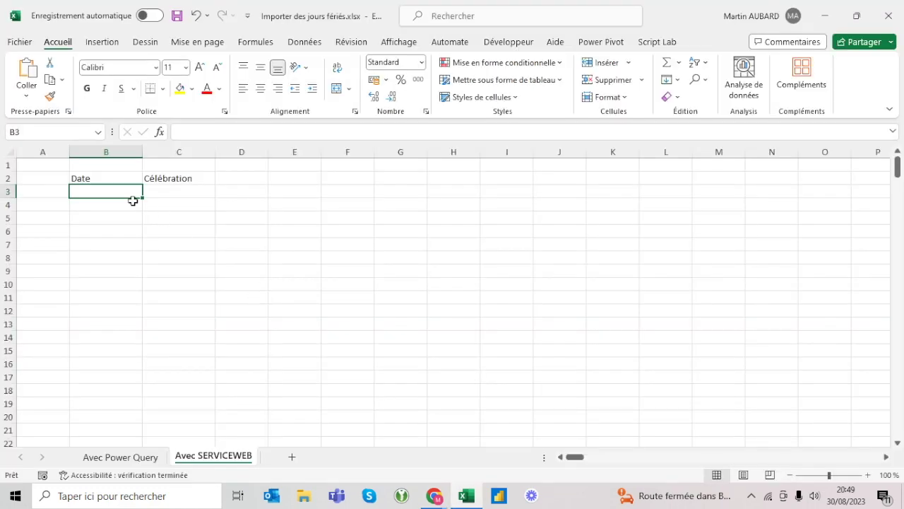
pyautogui.write('=serb')
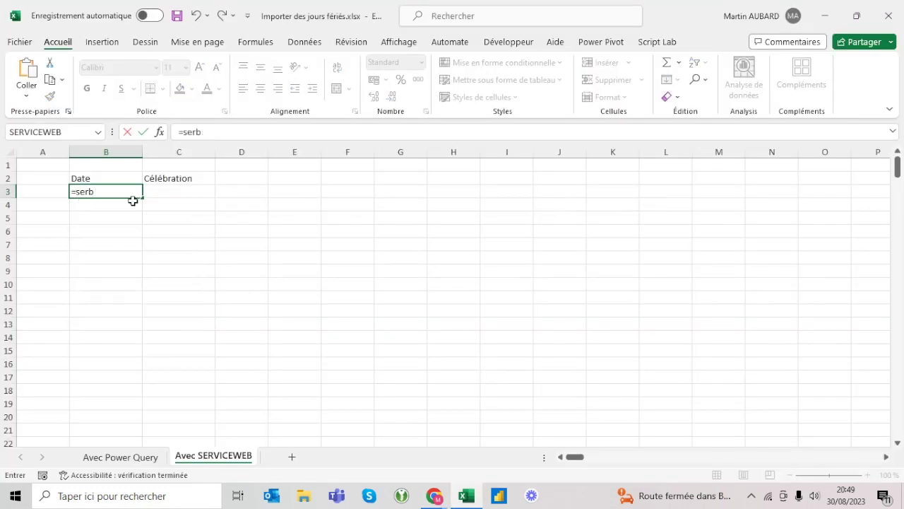
pyautogui.press('BackSpace')
pyautogui.write('v')
pyautogui.doubleClick(133, 205)
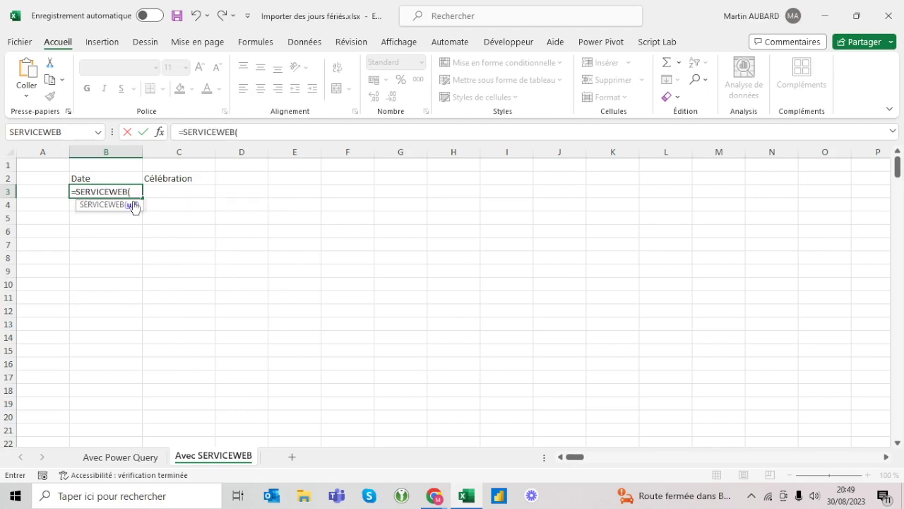
# Step: Complete SERVICEWEB with the quoted metropole.json holiday URL and confirm the formula
pyautogui.hotkey('ctrl', 'v')
pyautogui.write('"')
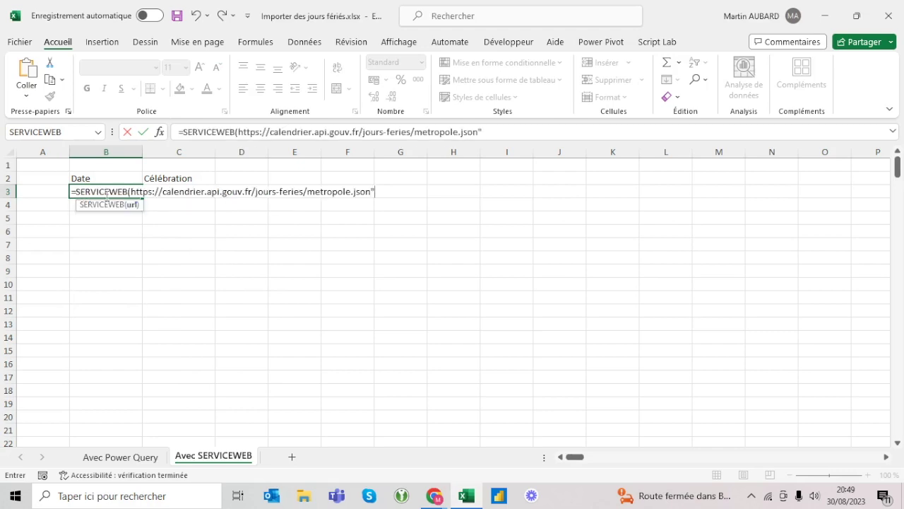
pyautogui.click(239, 133)
pyautogui.write('"')
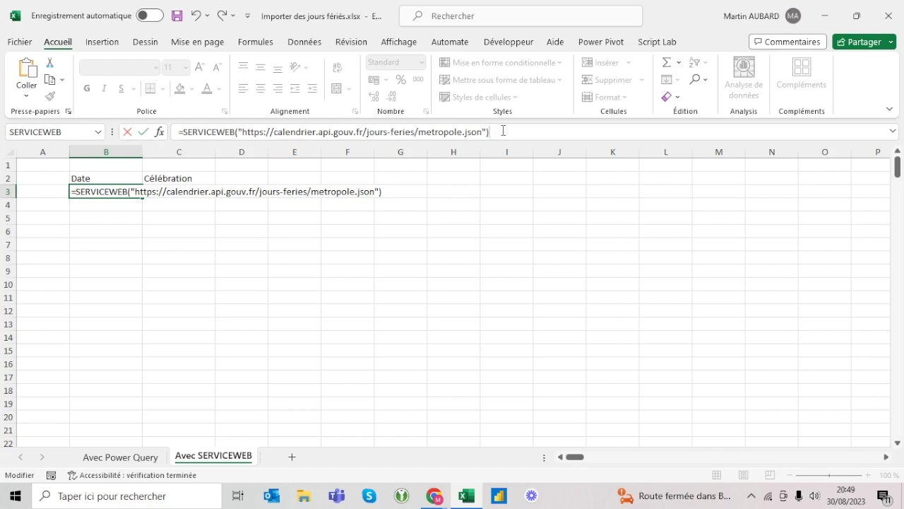
pyautogui.press('Return')
# Step: Reselect B3 and scroll along row 3 to inspect the raw holiday JSON text
pyautogui.click(120, 191)
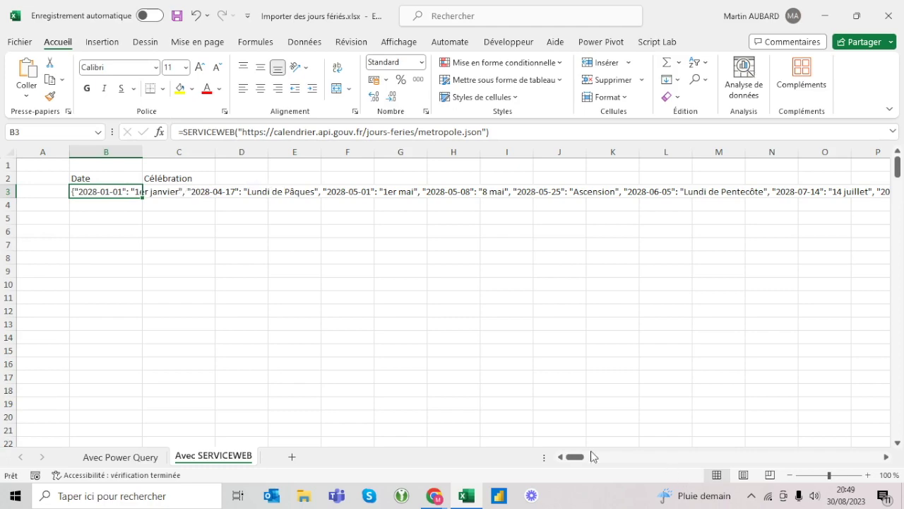
pyautogui.moveTo(575, 458)
pyautogui.mouseDown()
pyautogui.moveTo(663, 463)
pyautogui.moveTo(654, 463)
pyautogui.mouseUp()
pyautogui.click(378, 195)
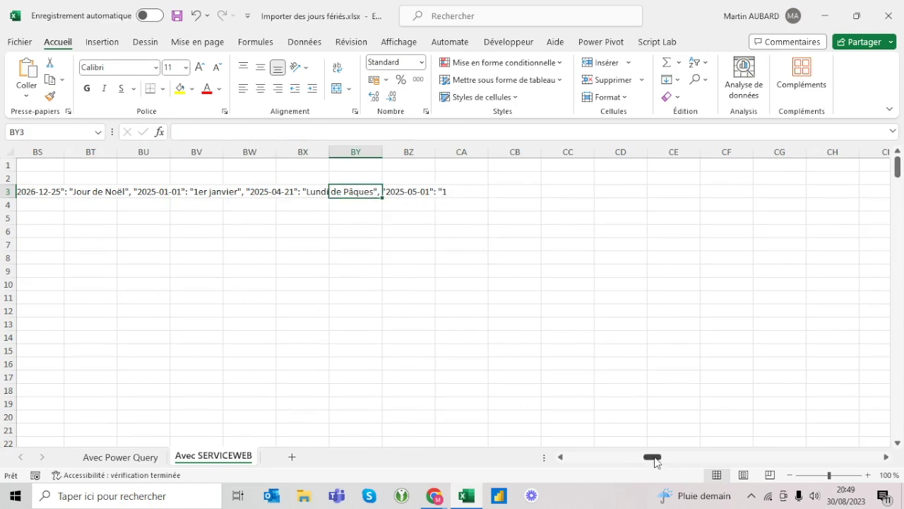
pyautogui.moveTo(656, 462); pyautogui.dragTo(575, 460)
pyautogui.click(117, 192)
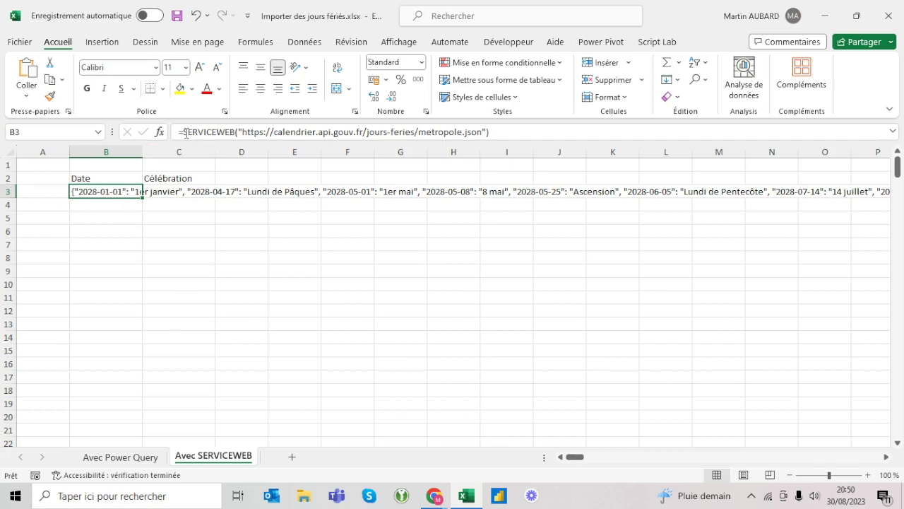
pyautogui.click(182, 131)
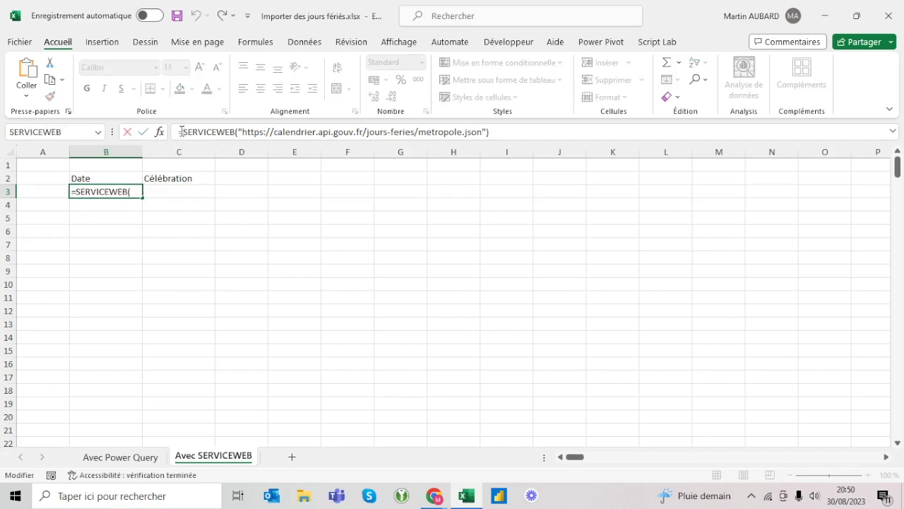
pyautogui.write('SUBS')
pyautogui.press('Tab')
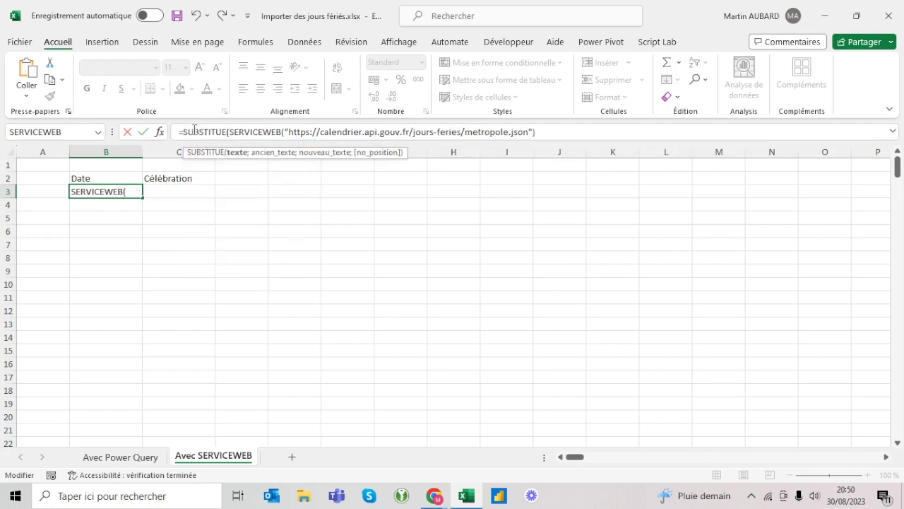
pyautogui.click(552, 131)
pyautogui.write(';')
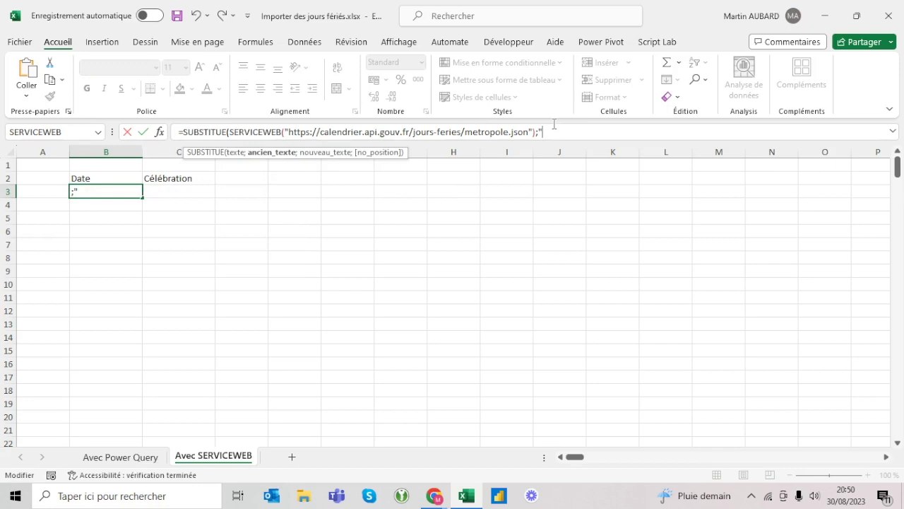
pyautogui.write('"""')
pyautogui.write('"""')
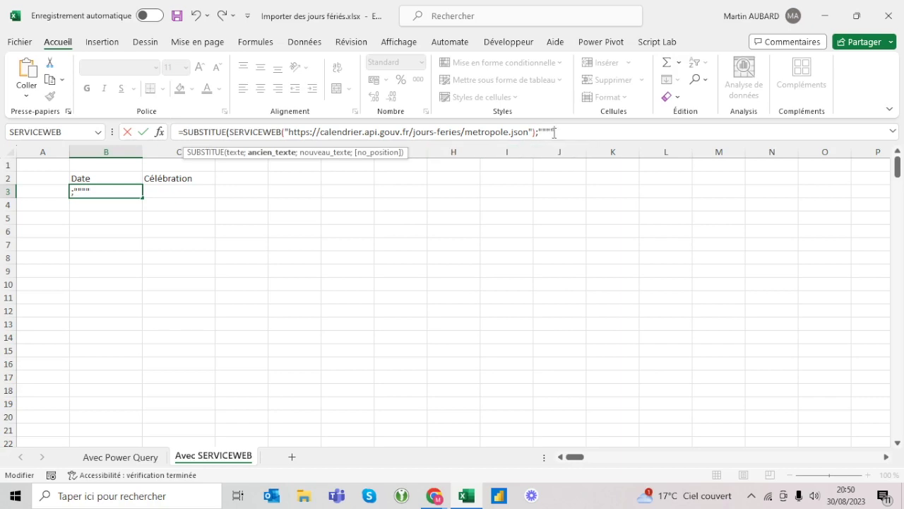
pyautogui.write(';')
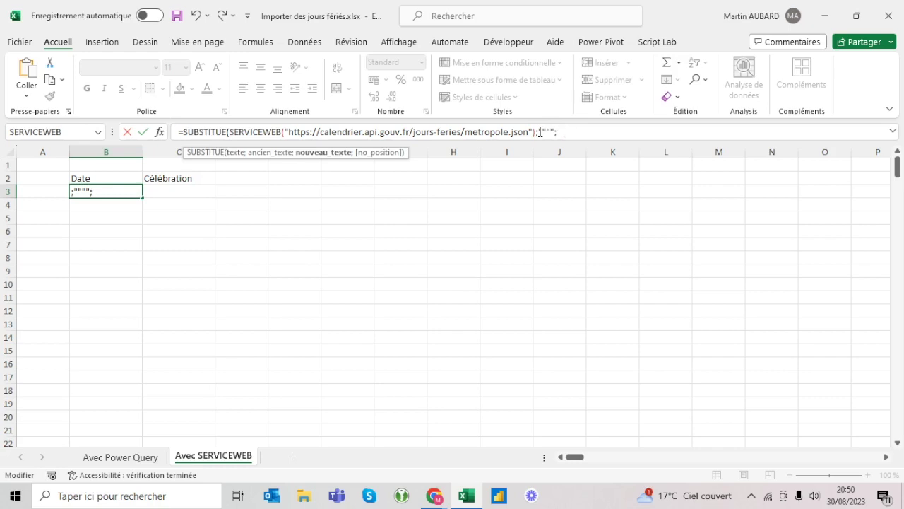
pyautogui.write(')')
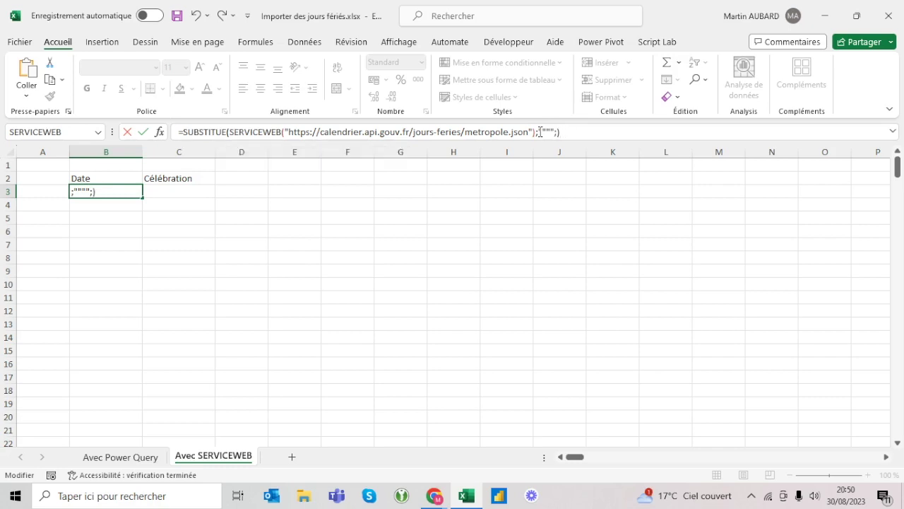
pyautogui.press('Return')
pyautogui.press('Up')
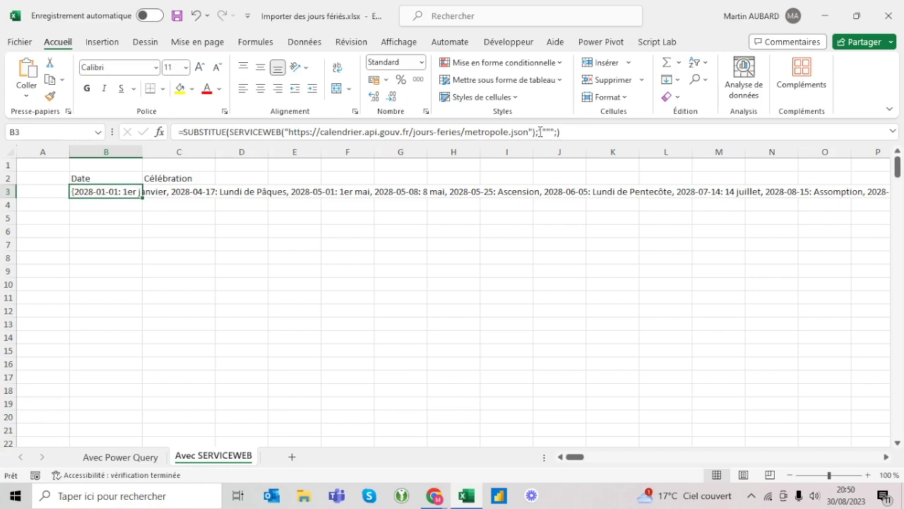
pyautogui.click(197, 20)
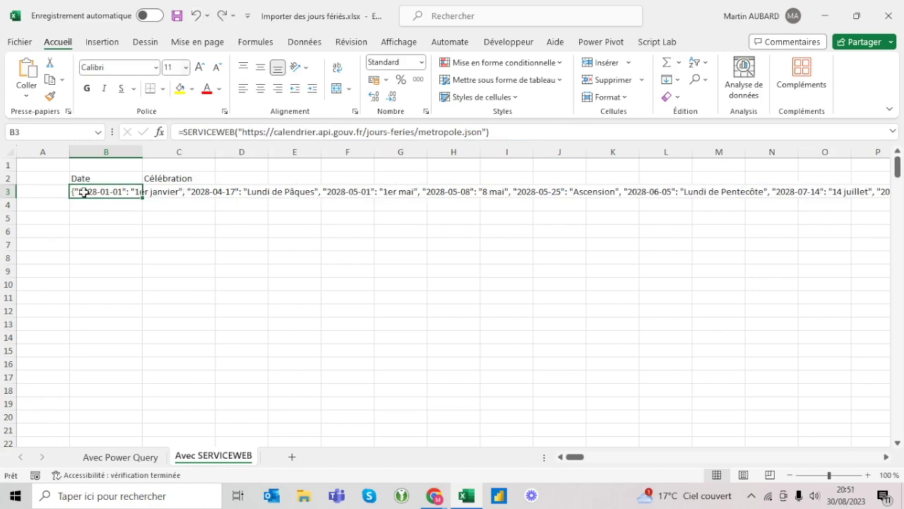
# Step: Nest another SUBSTITUE around the SERVICEWEB formula in B3, checking it with undo and redo
pyautogui.click(222, 17)
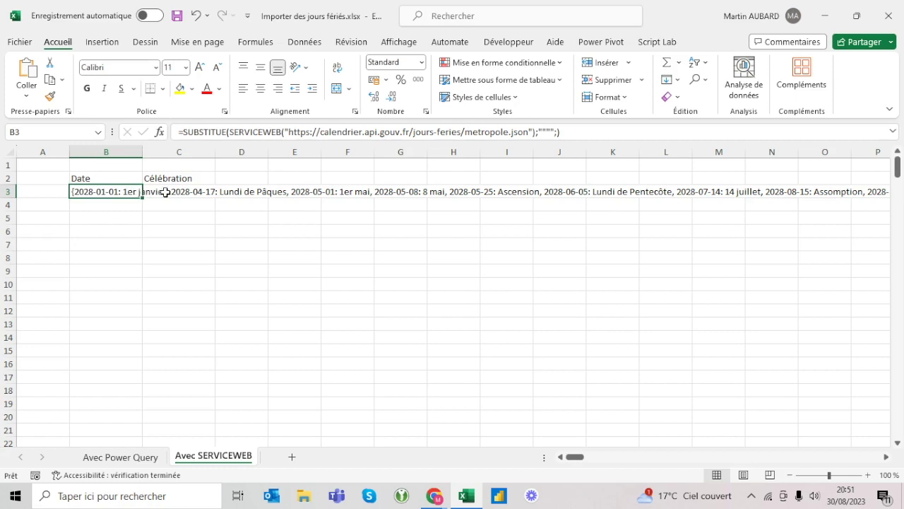
pyautogui.click(182, 132)
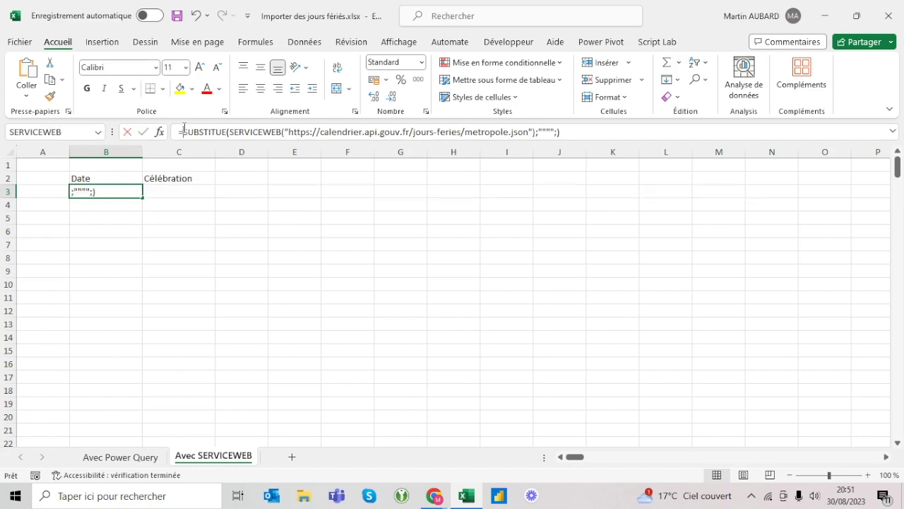
pyautogui.write('sub')
pyautogui.press('Tab')
pyautogui.click(657, 132)
pyautogui.write(';')
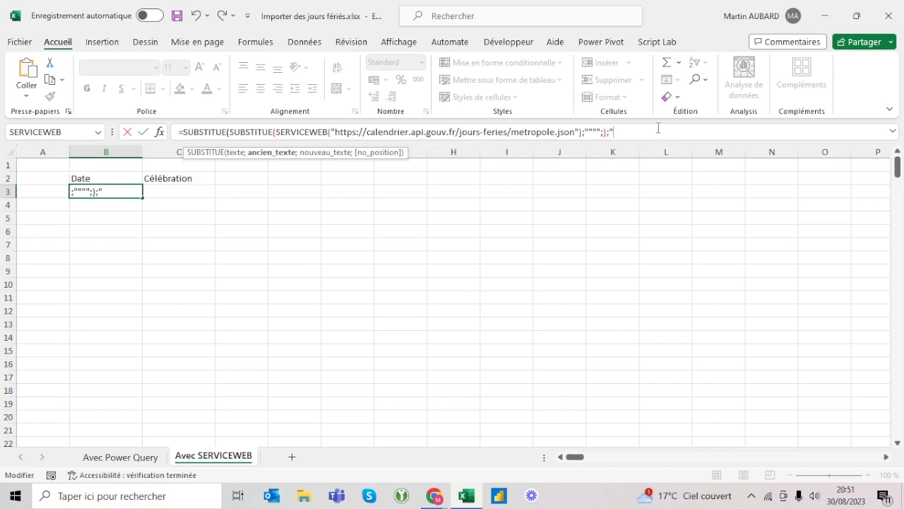
pyautogui.write('";')
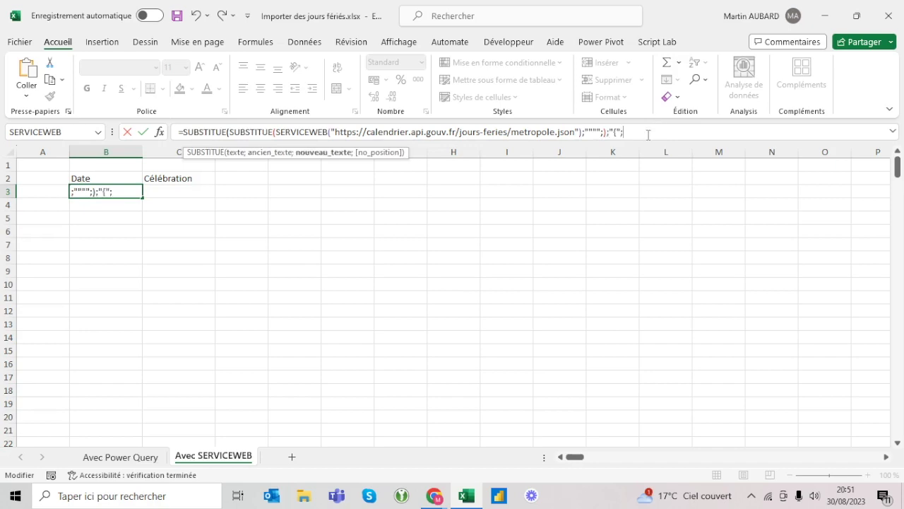
pyautogui.write('"")')
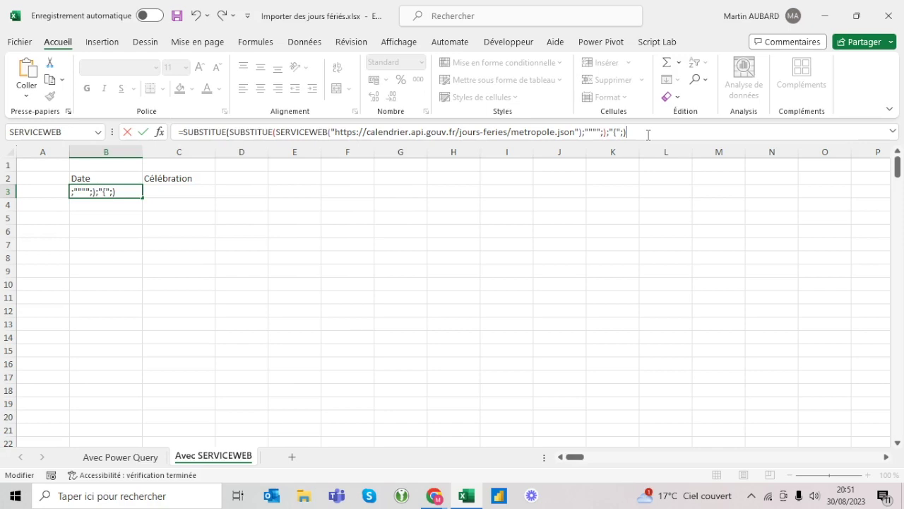
pyautogui.press('Return')
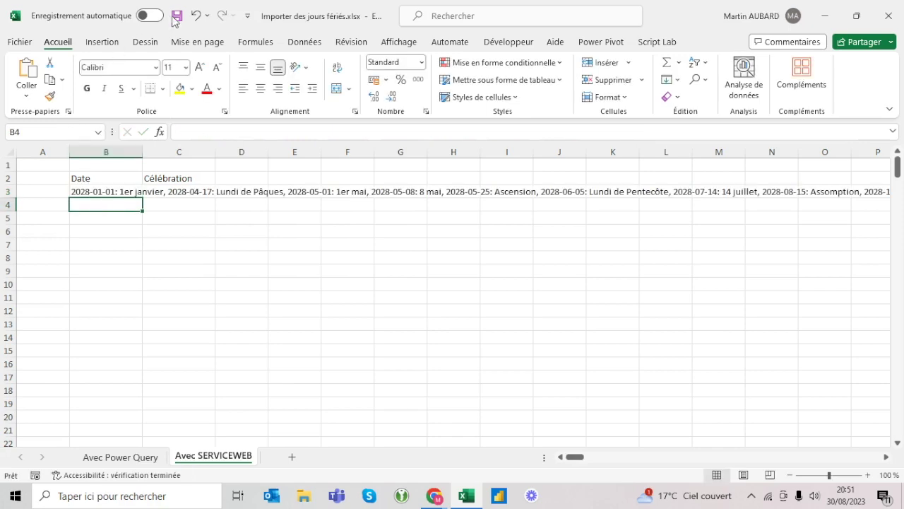
pyautogui.click(197, 15)
pyautogui.click(198, 16)
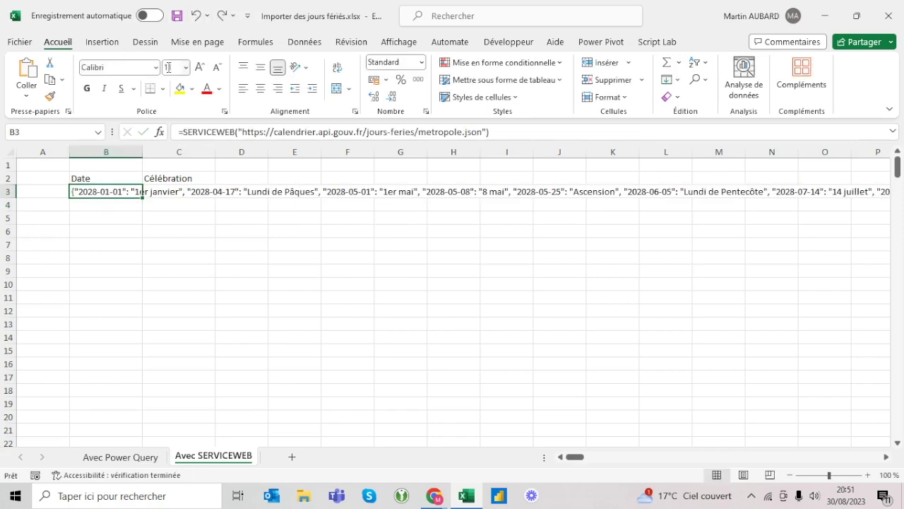
pyautogui.click(220, 16)
pyautogui.click(221, 16)
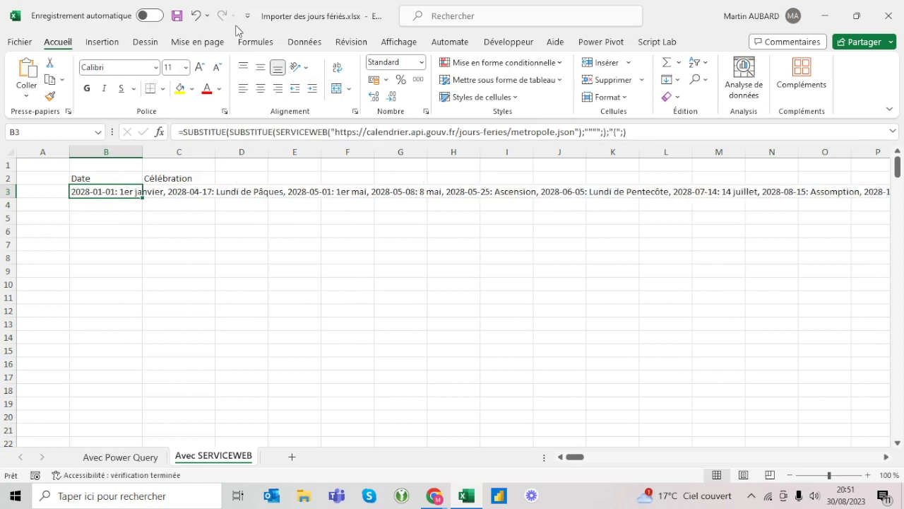
# Step: Add an outer SUBSTITUE that strips the closing brace and commit the formula
pyautogui.click(184, 133)
pyautogui.write('SUBSTITUE(')
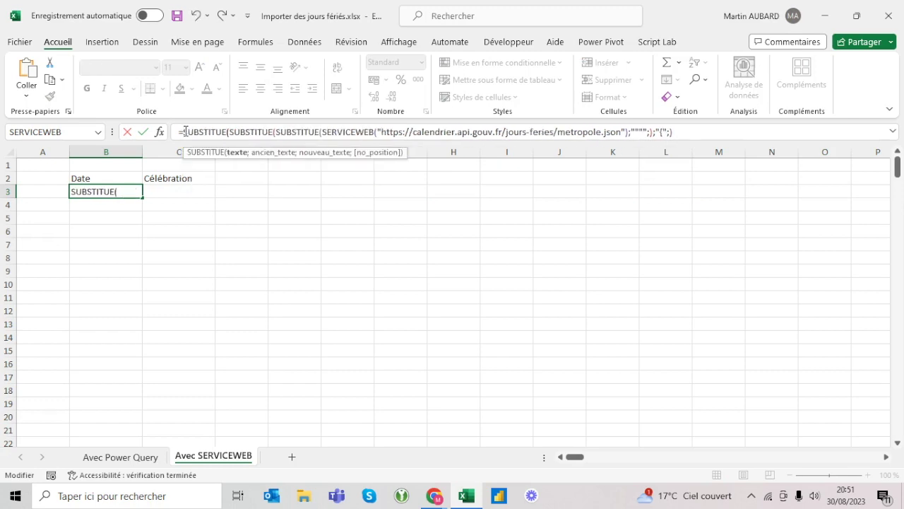
pyautogui.click(697, 131)
pyautogui.write(';"')
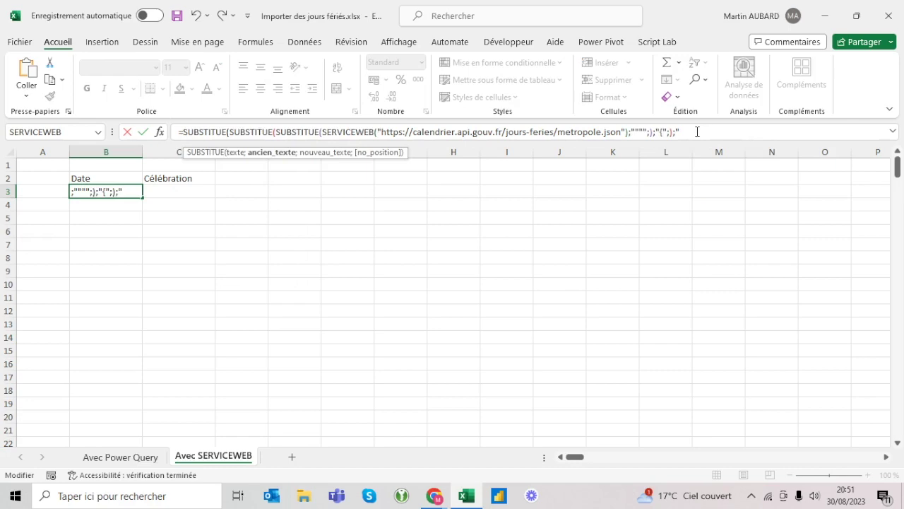
pyautogui.write('}";')
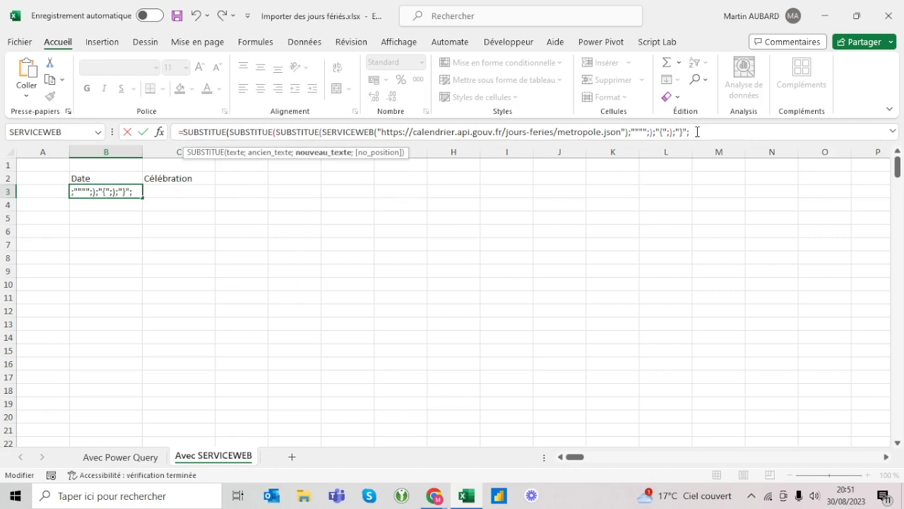
pyautogui.write(')')
pyautogui.press('Return')
pyautogui.press('Up')
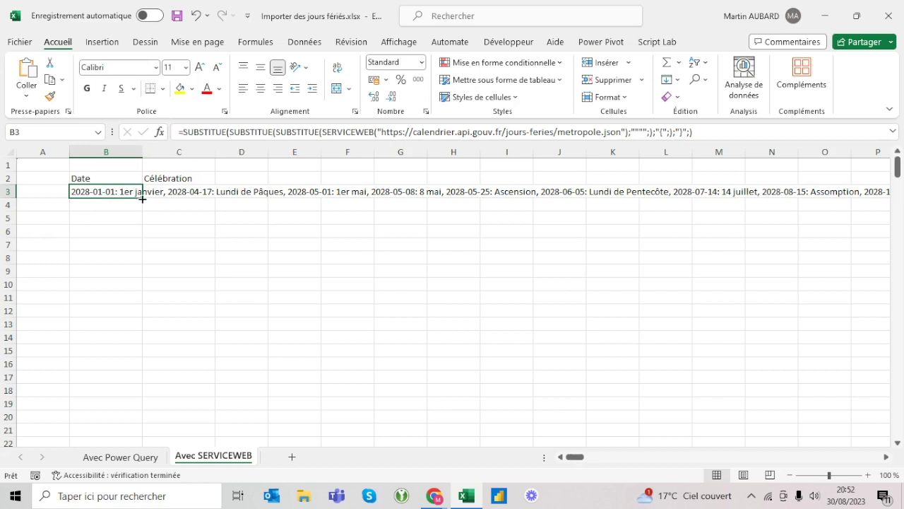
pyautogui.click(309, 43)
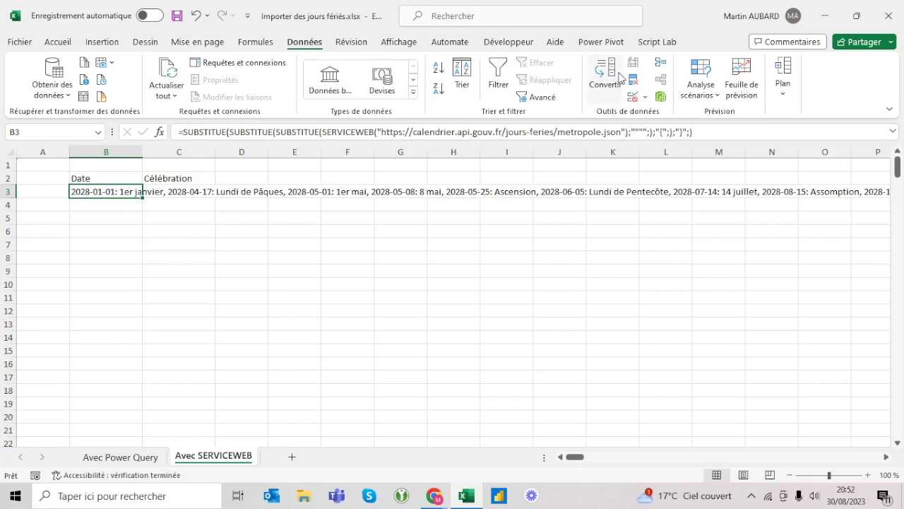
# Step: Wrap the B3 formula in FRACTIONNER.TEXTE splitting on a colon delimiter, then undo to compare
pyautogui.click(58, 44)
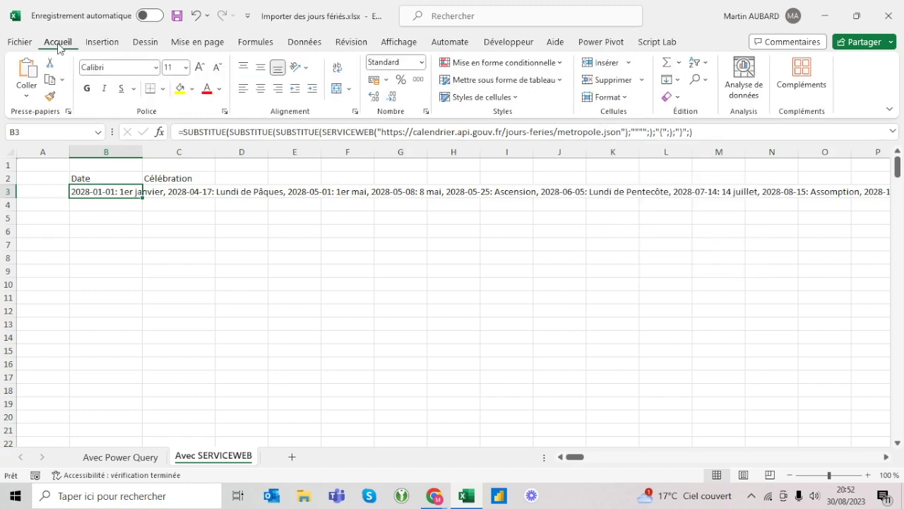
pyautogui.click(183, 132)
pyautogui.write('fr')
pyautogui.press('Down')
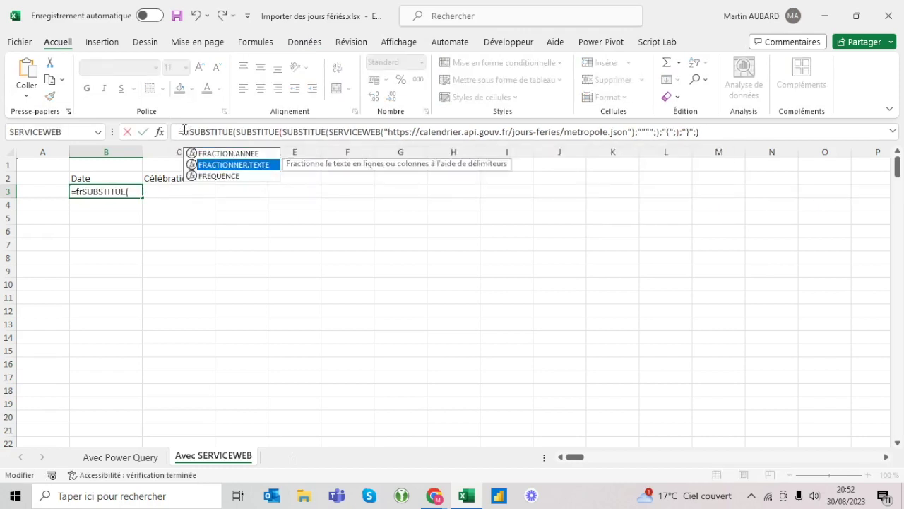
pyautogui.doubleClick(239, 165)
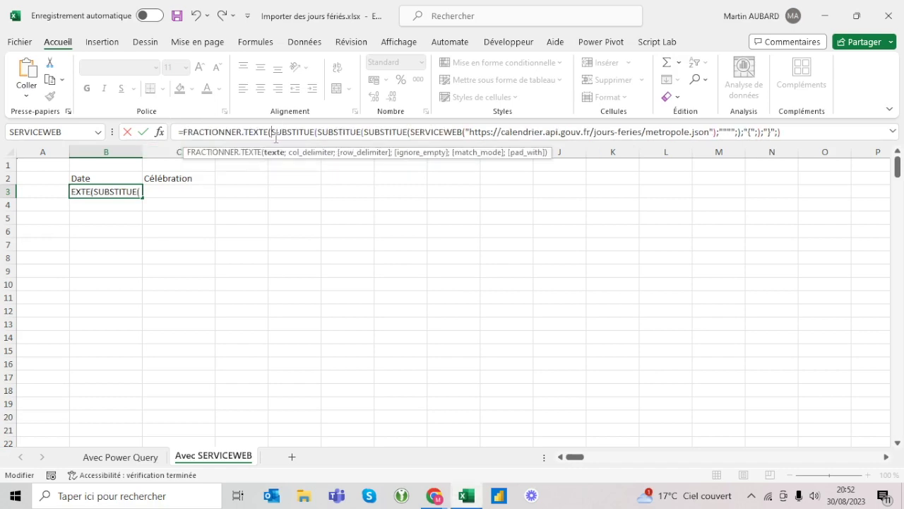
pyautogui.click(806, 133)
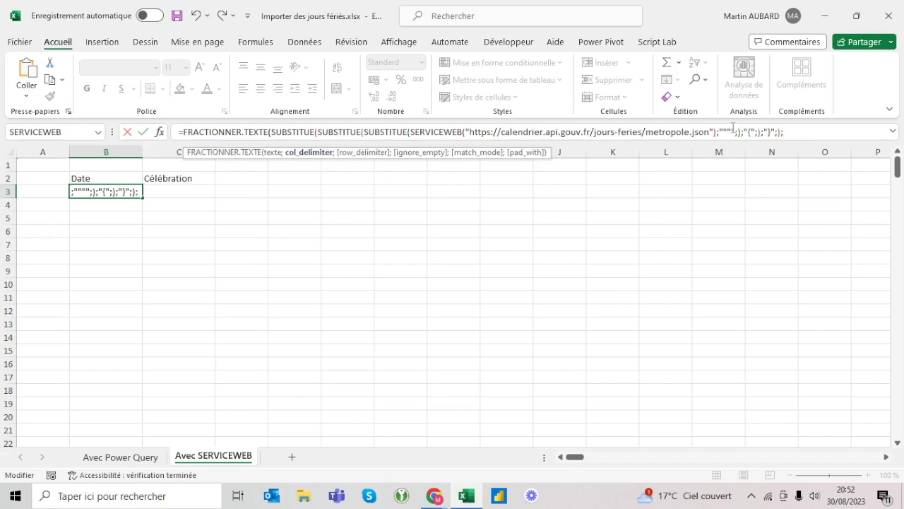
pyautogui.write(';')
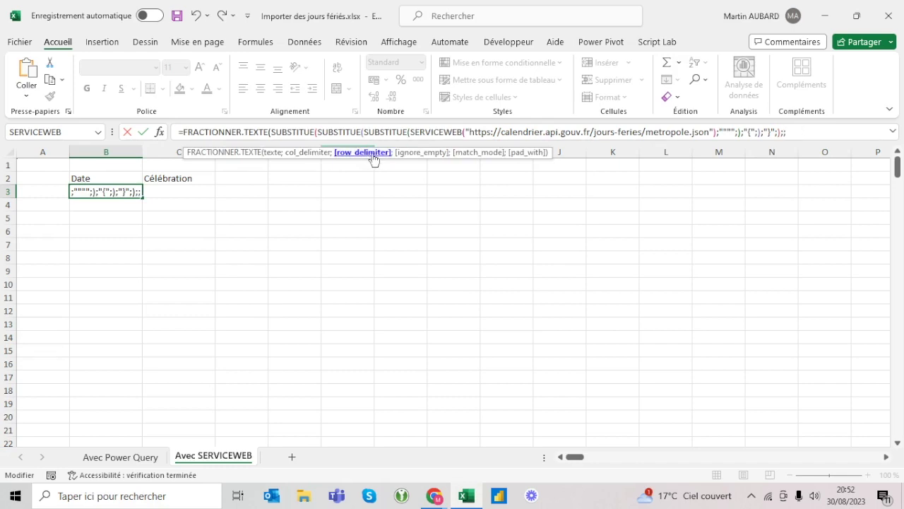
pyautogui.write('":')
pyautogui.write('"')
pyautogui.press('Return')
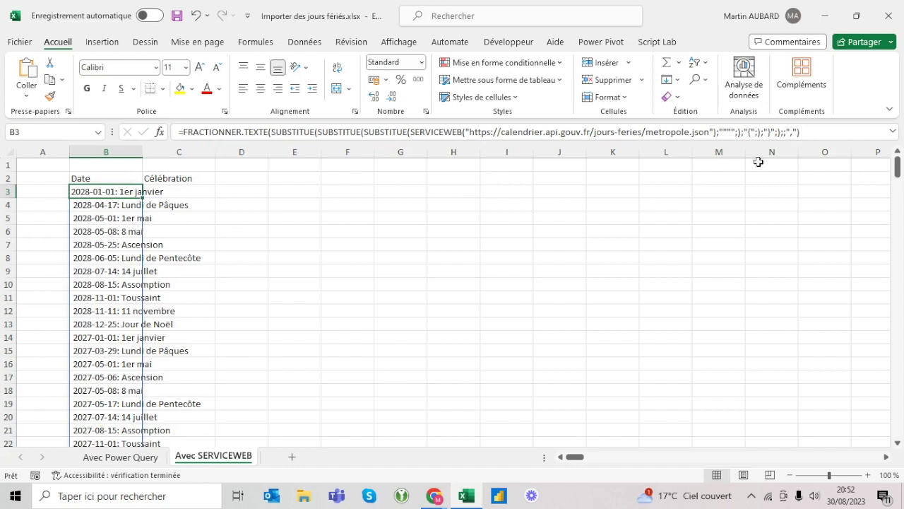
pyautogui.click(195, 14)
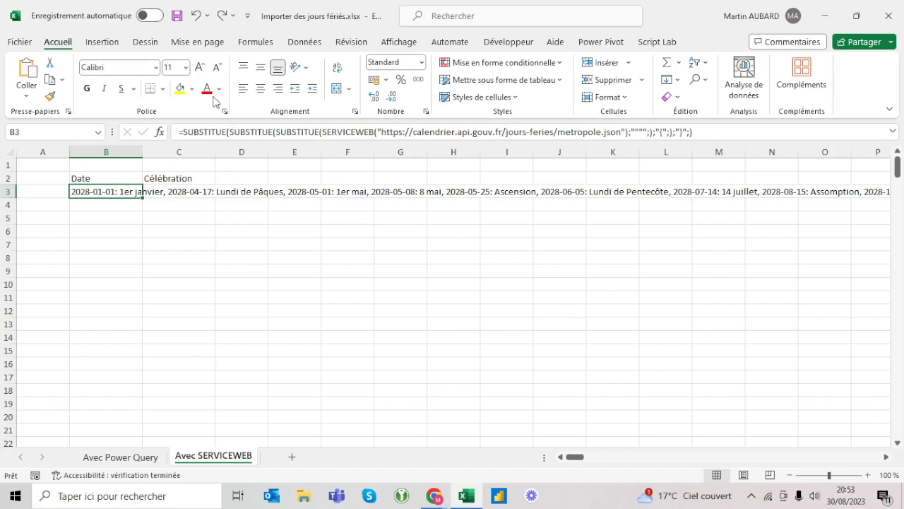
# Step: Restore the FRACTIONNER.TEXTE split, recommit the delimiter fix, and widen columns B and C
pyautogui.click(224, 14)
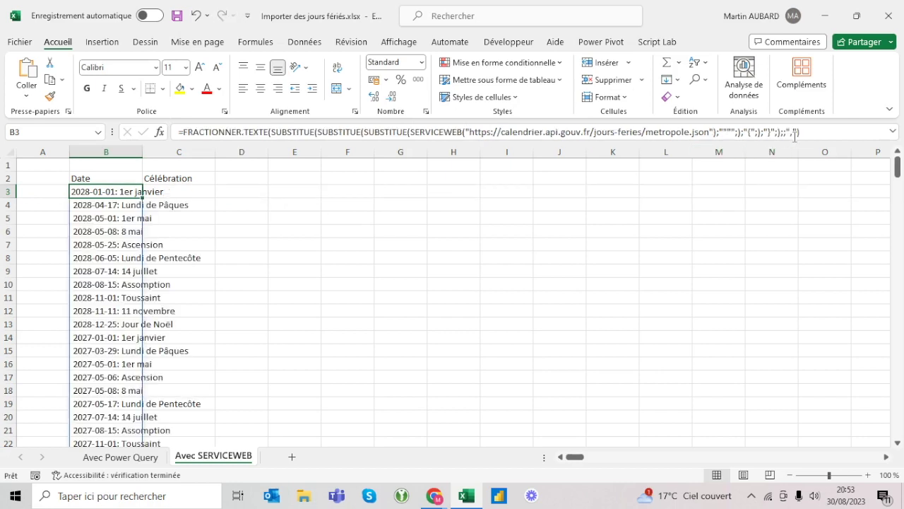
pyautogui.click(797, 133)
pyautogui.hotkey('ctrl', 'Return')
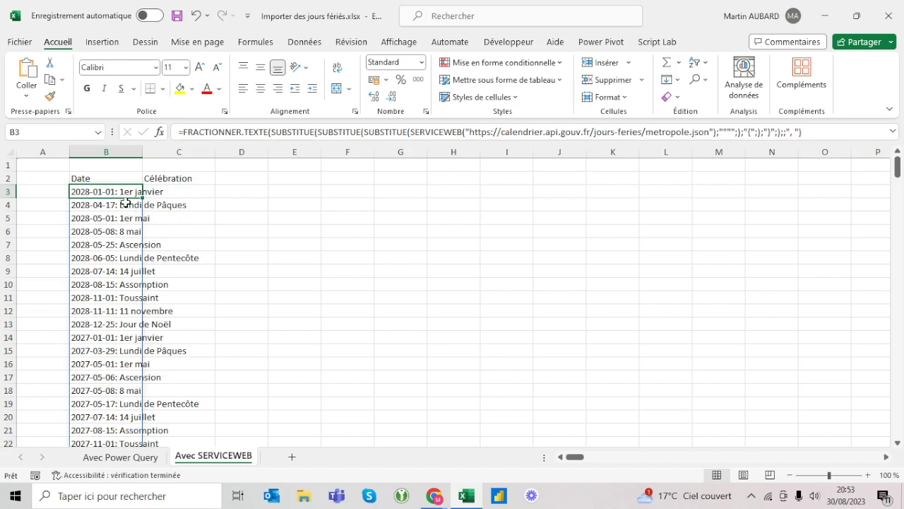
pyautogui.moveTo(125, 150); pyautogui.dragTo(156, 147)
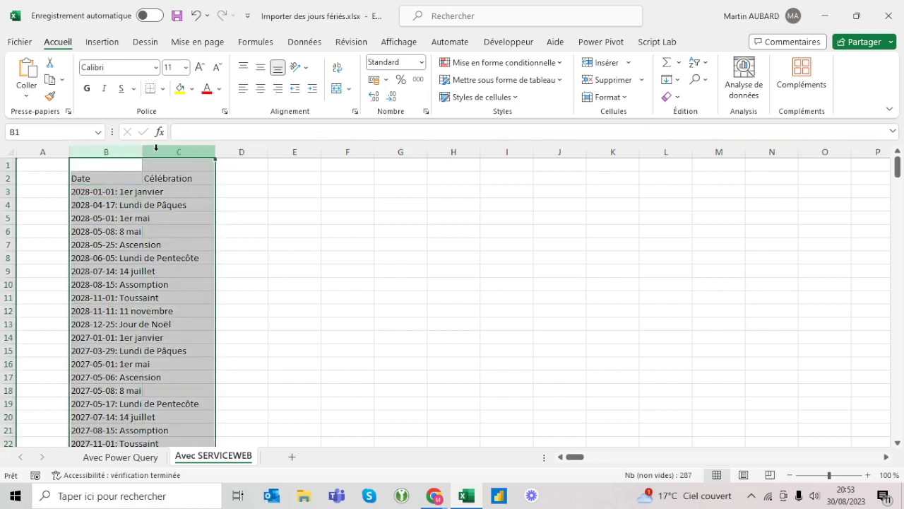
pyautogui.moveTo(214, 152); pyautogui.dragTo(231, 151)
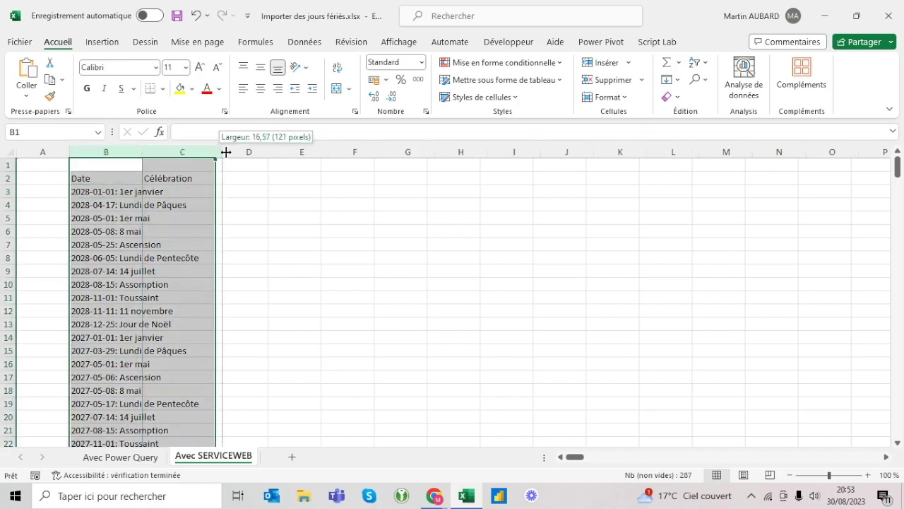
# Step: Add ": " as the column delimiter in B3's FRACTIONNER.TEXTE so holiday names spill into Célébration
pyautogui.click(116, 193)
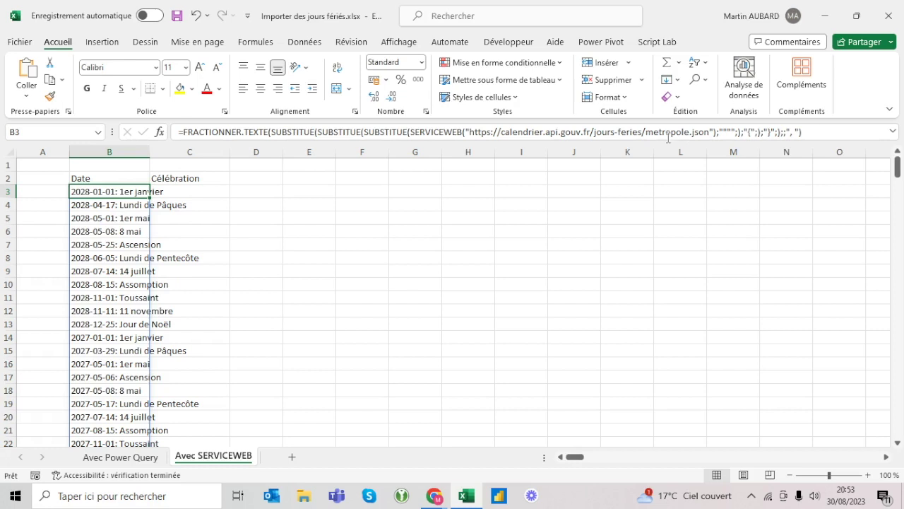
pyautogui.click(788, 132)
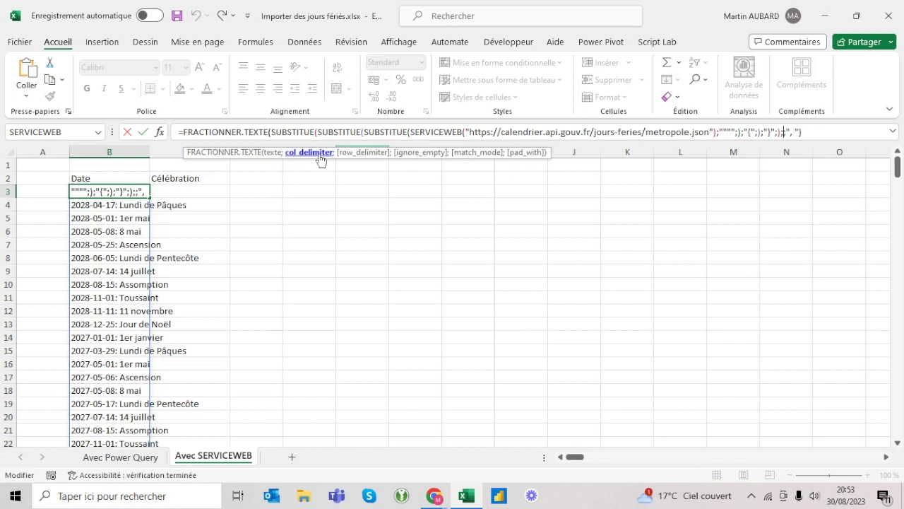
pyautogui.press('Escape')
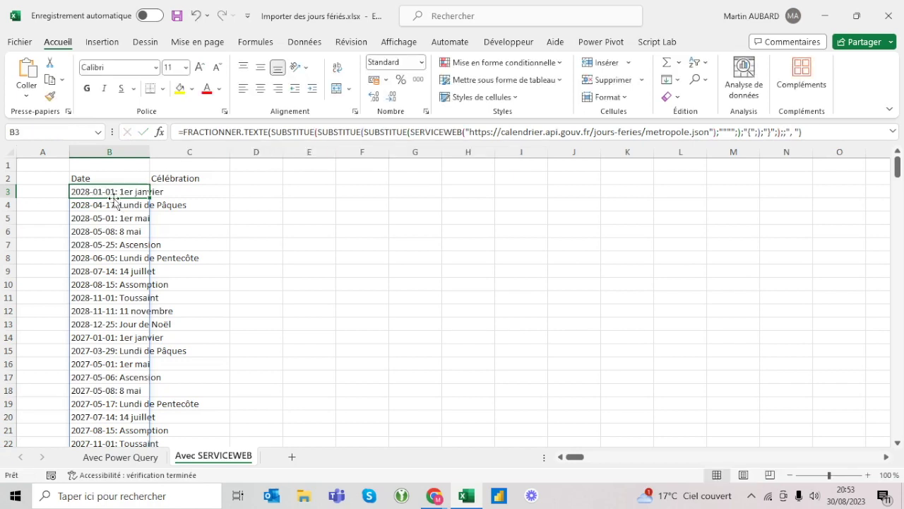
pyautogui.click(784, 132)
pyautogui.write('";')
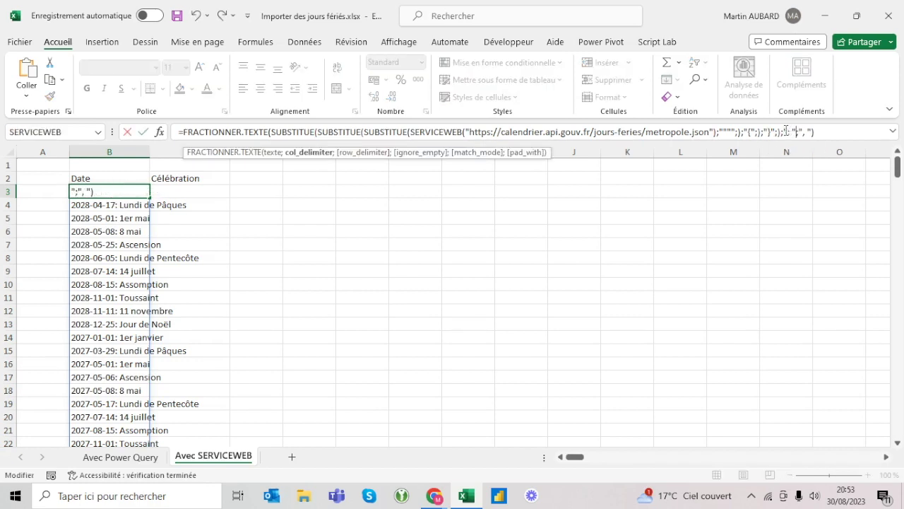
pyautogui.press('Return')
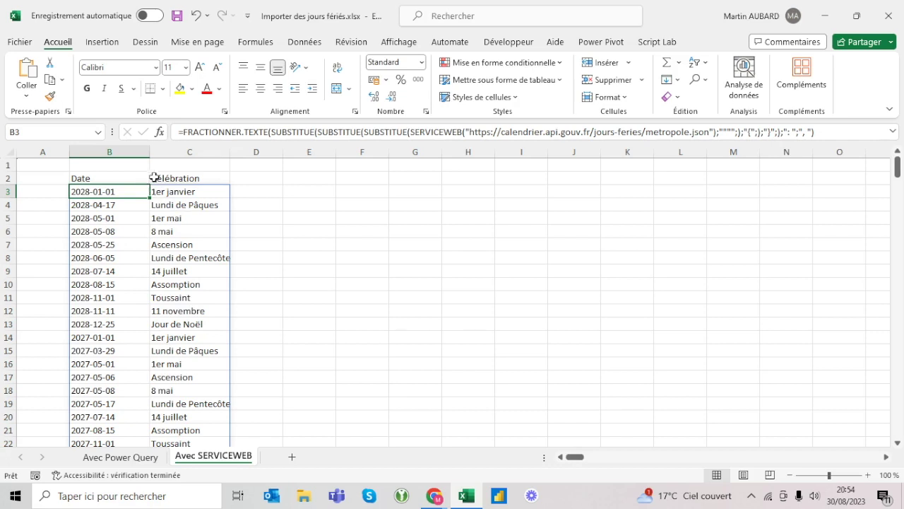
# Step: Wrap the B3 split formula in CHOISIRCOLS(…;1) to keep only the date column
pyautogui.click(183, 132)
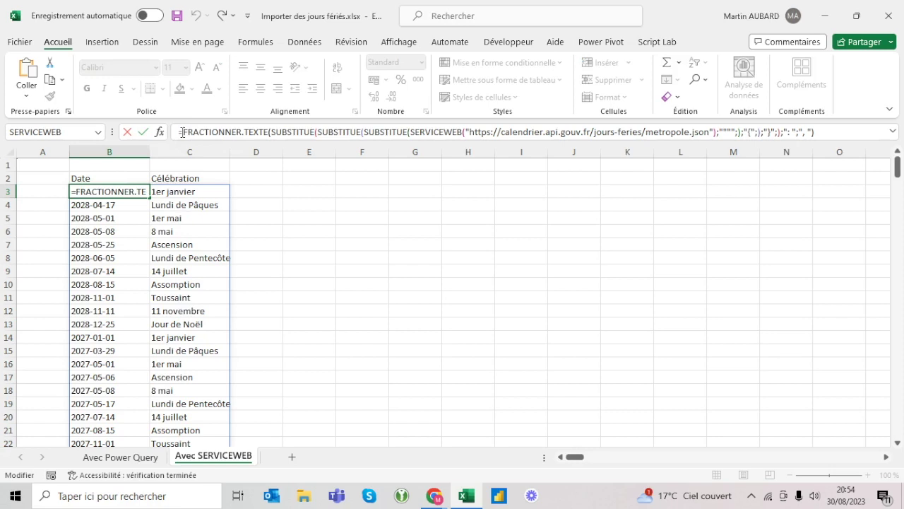
pyautogui.write('choi')
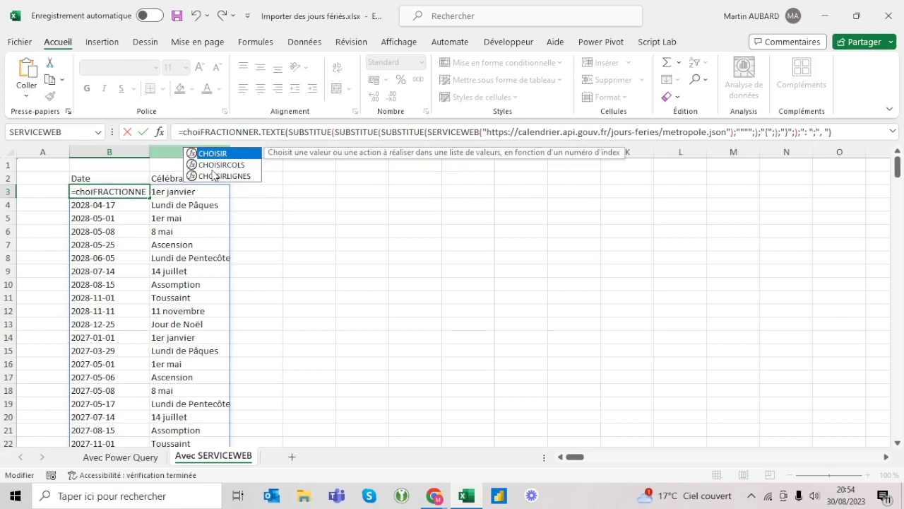
pyautogui.doubleClick(214, 164)
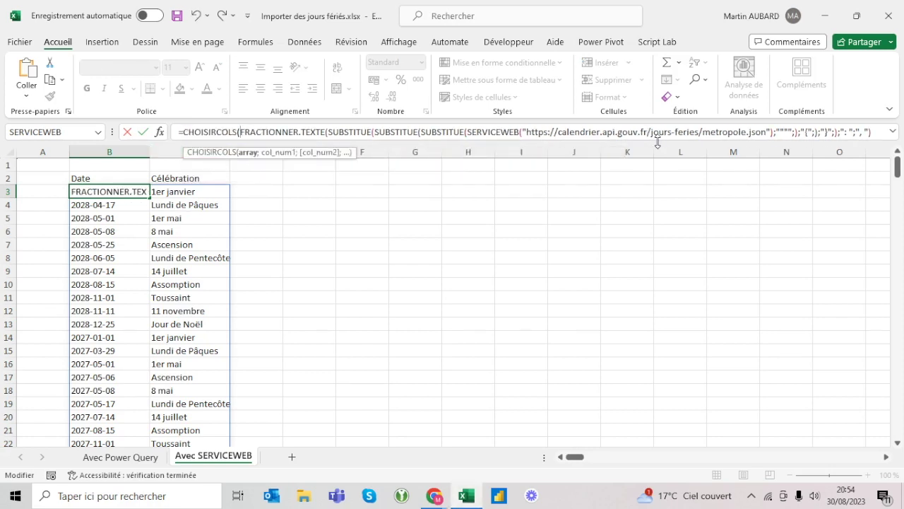
pyautogui.moveTo(657, 142); pyautogui.dragTo(666, 156)
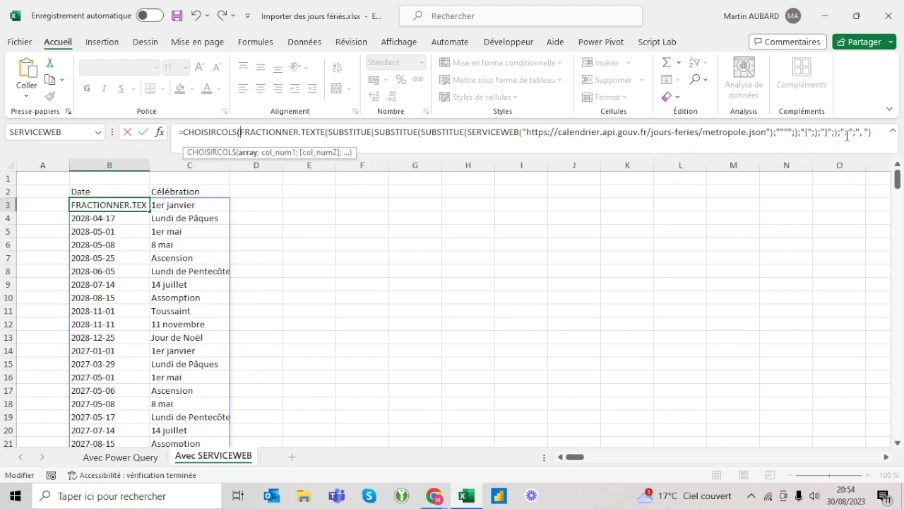
pyautogui.click(885, 131)
pyautogui.write(';')
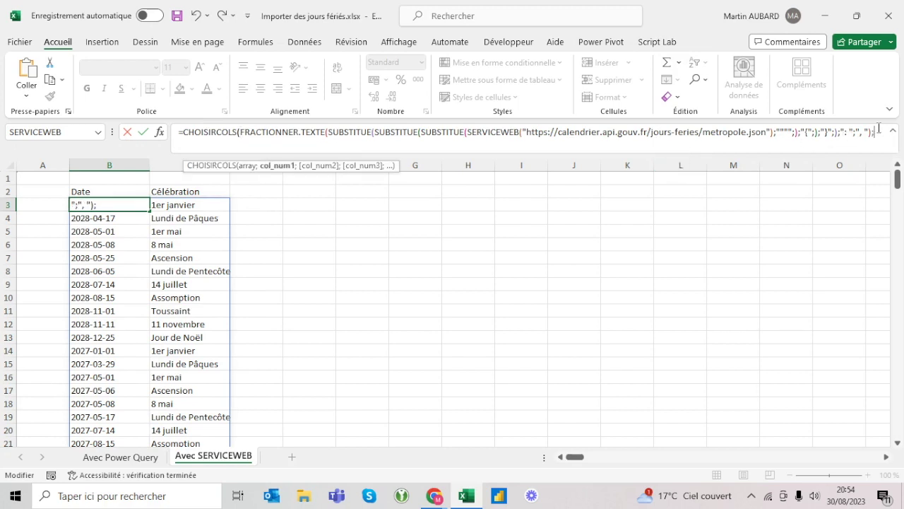
pyautogui.write(')')
pyautogui.hotkey('ctrl', 'Return')
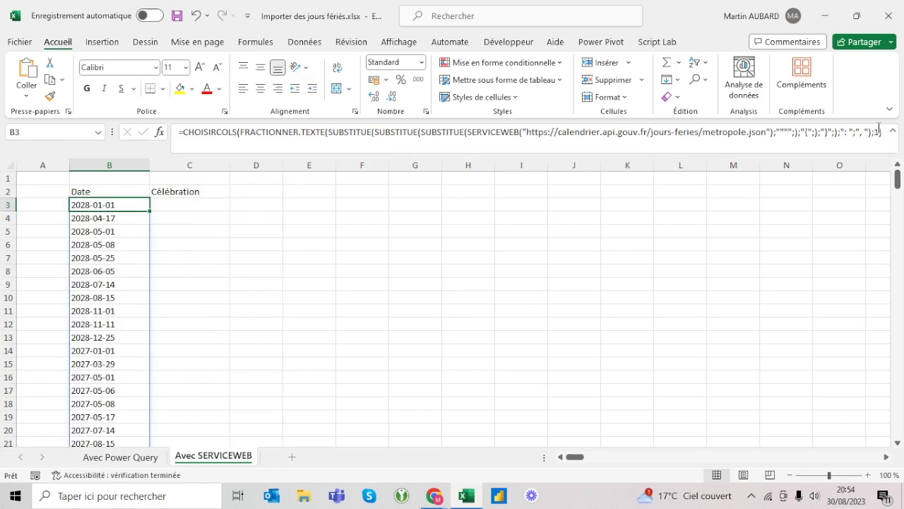
pyautogui.hotkey('ctrl', 'shift', 'Down')
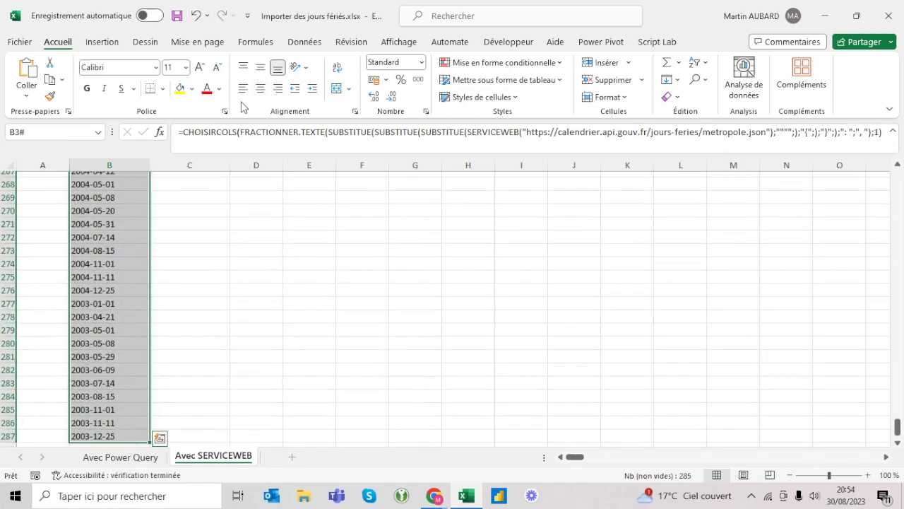
# Step: Wrap the formula in CNUM to turn the text dates into 285 real date values
pyautogui.click(183, 133)
pyautogui.write('cnum')
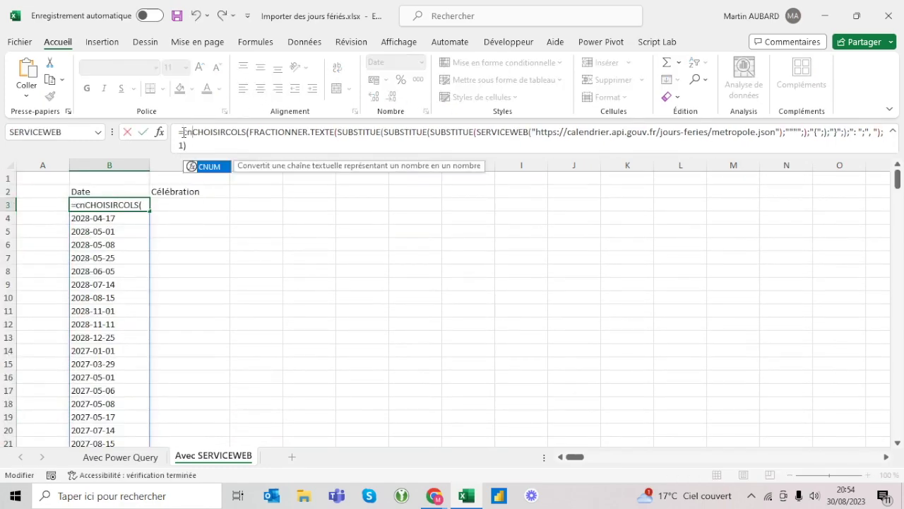
pyautogui.write('(')
pyautogui.click(222, 142)
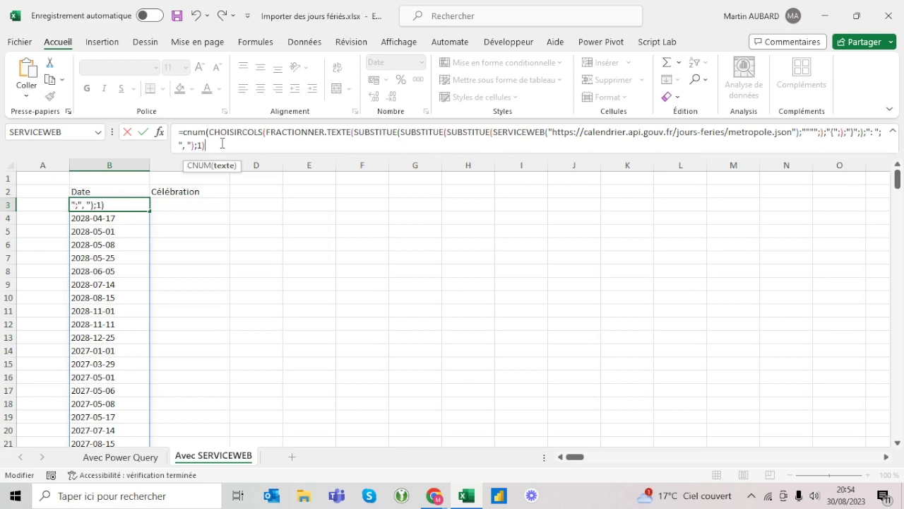
pyautogui.write(')')
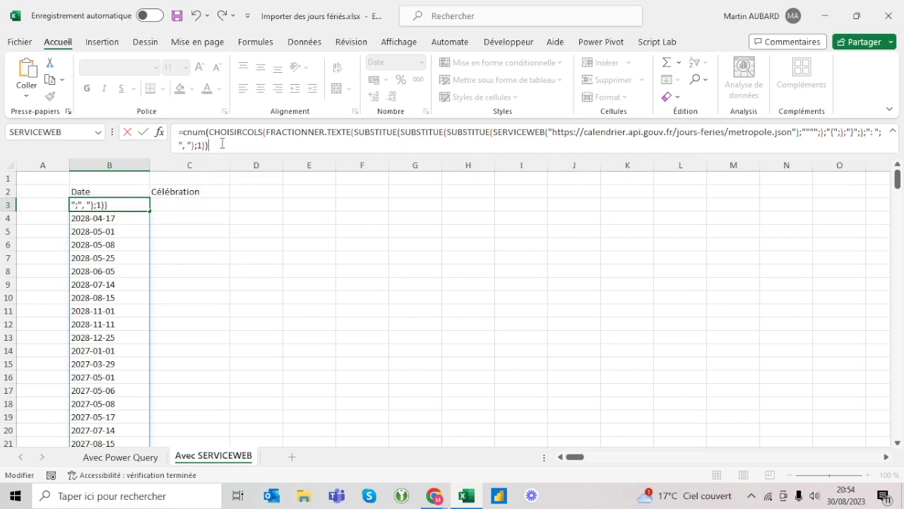
pyautogui.hotkey('ctrl', 'Return')
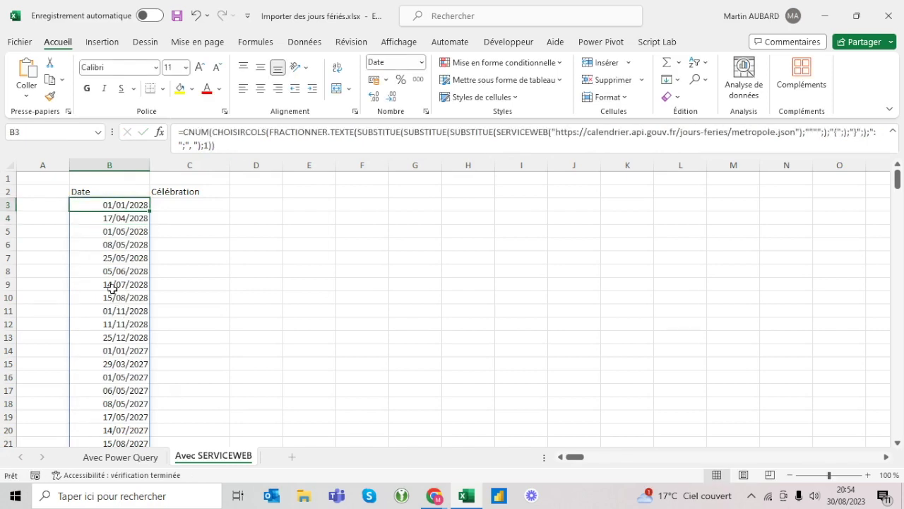
pyautogui.hotkey('ctrl', 'shift', 'Down')
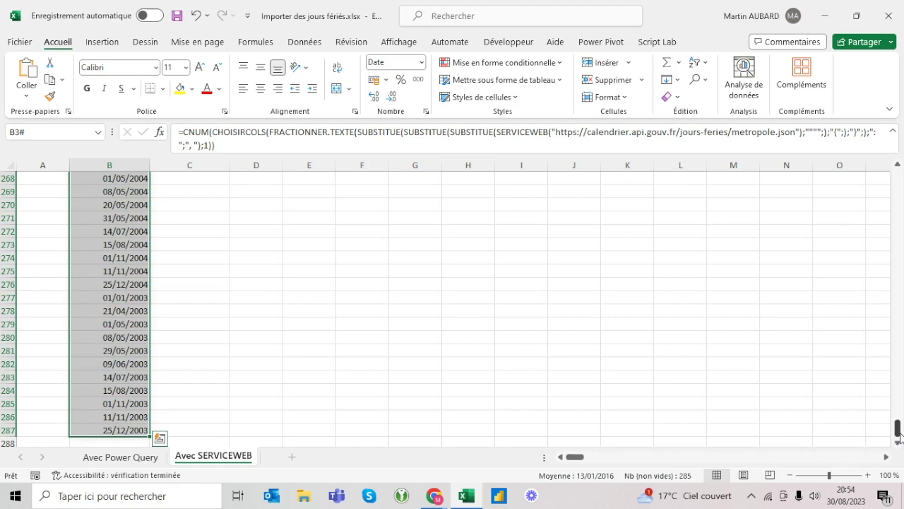
pyautogui.moveTo(898, 428); pyautogui.dragTo(897, 178)
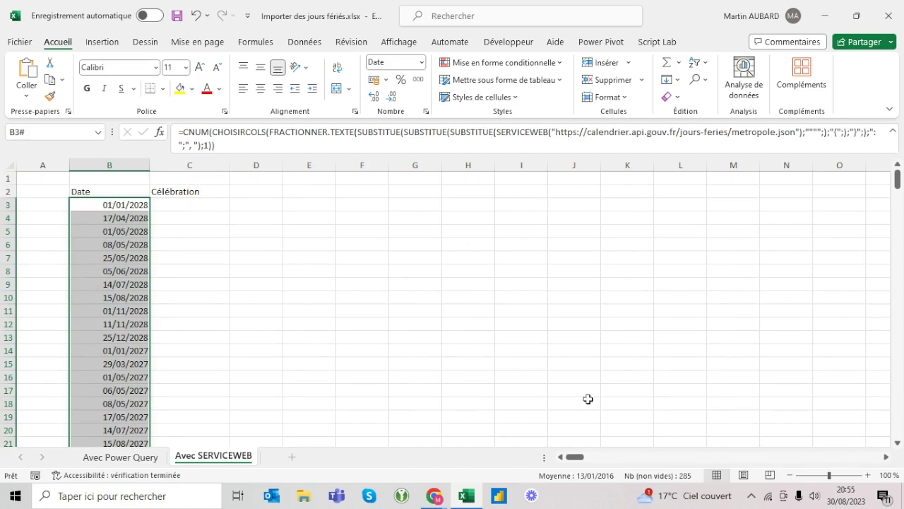
pyautogui.click(195, 244)
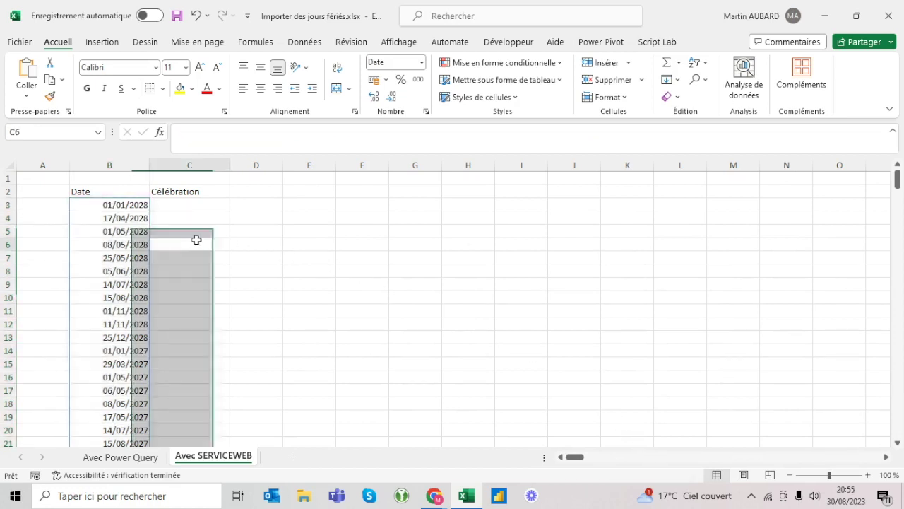
# Step: Undo the CNUM and CHOISIRCOLS wrappers on B3, restoring text dates like 2028-01-01 beside names
pyautogui.click(122, 204)
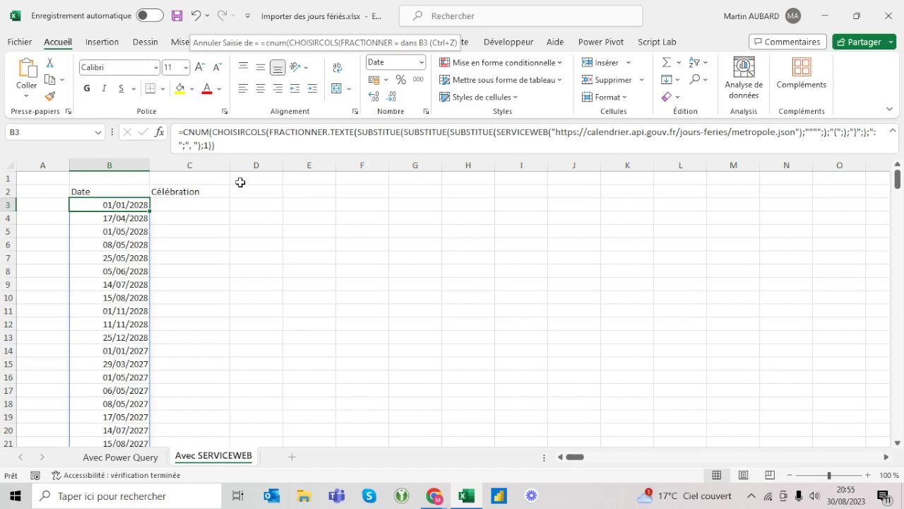
pyautogui.click(248, 203)
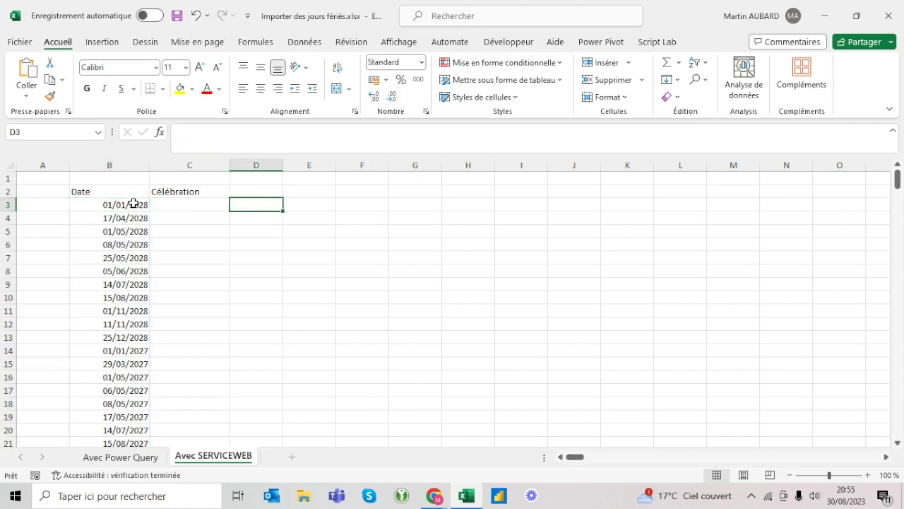
pyautogui.click(121, 205)
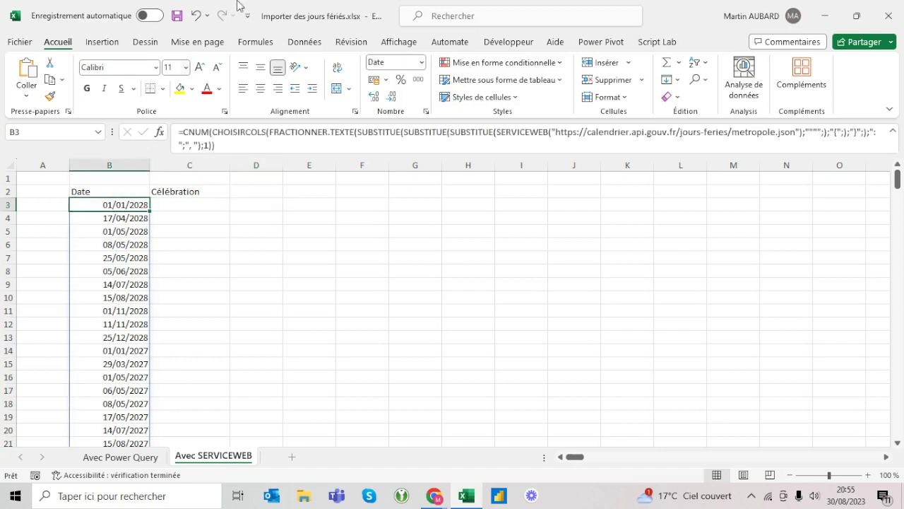
pyautogui.click(196, 17)
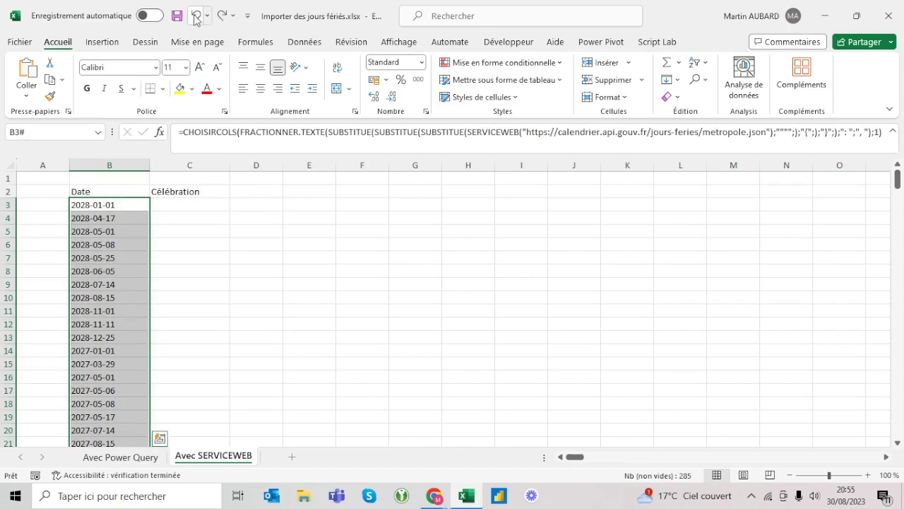
pyautogui.click(196, 17)
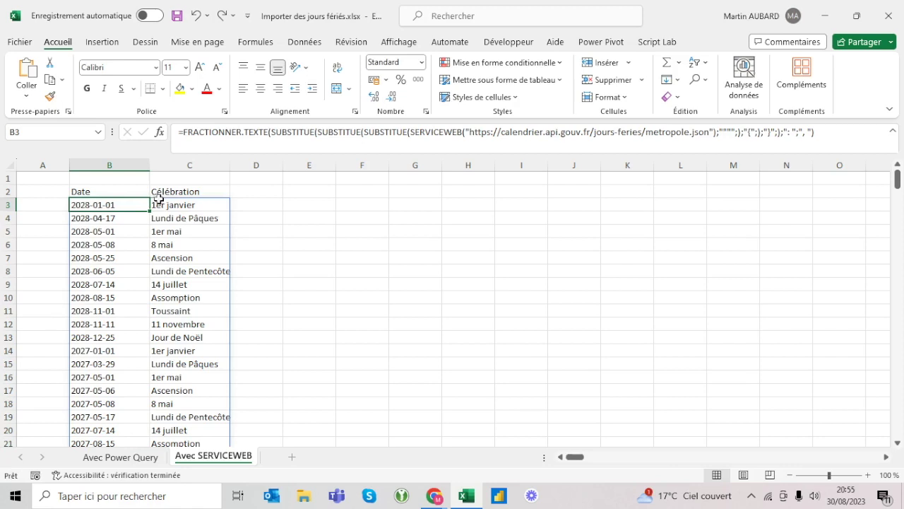
pyautogui.moveTo(119, 205); pyautogui.dragTo(176, 284)
pyautogui.click(107, 204)
pyautogui.click(185, 133)
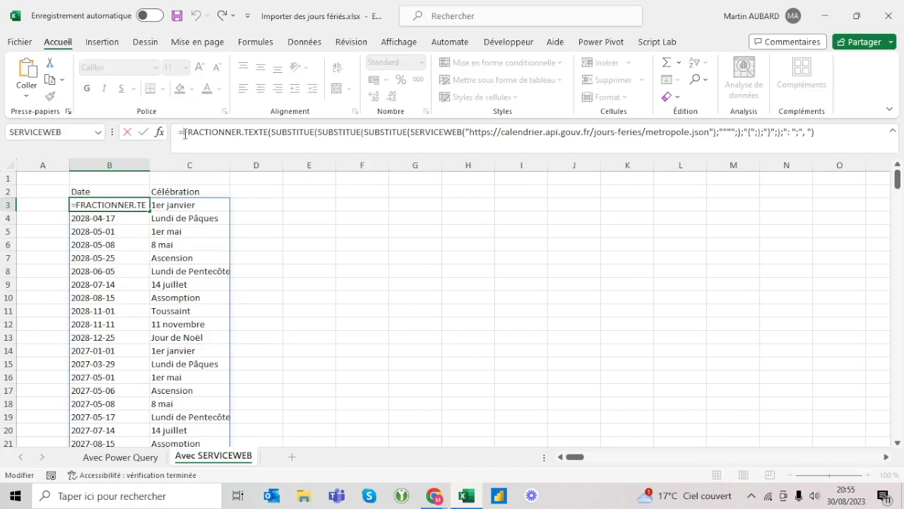
pyautogui.press('Escape')
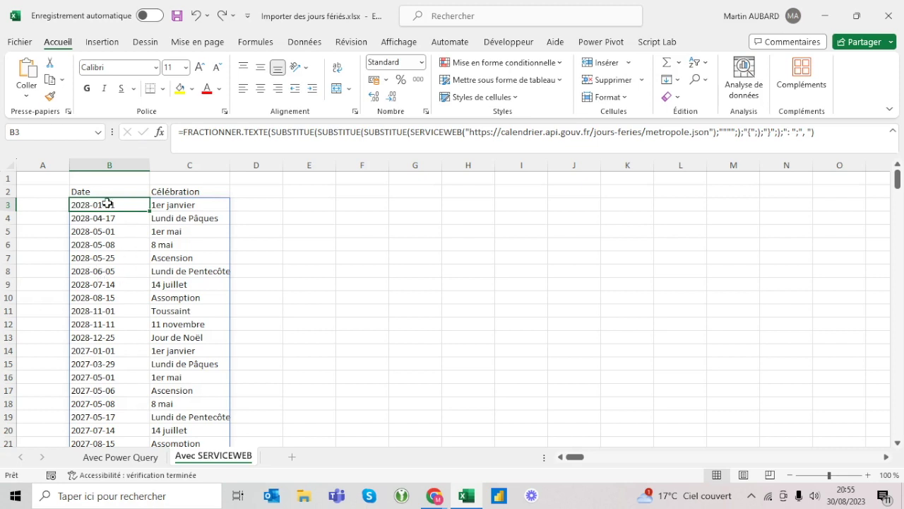
pyautogui.click(178, 132)
pyautogui.write('gauche(')
pyautogui.press('End')
pyautogui.write(';)')
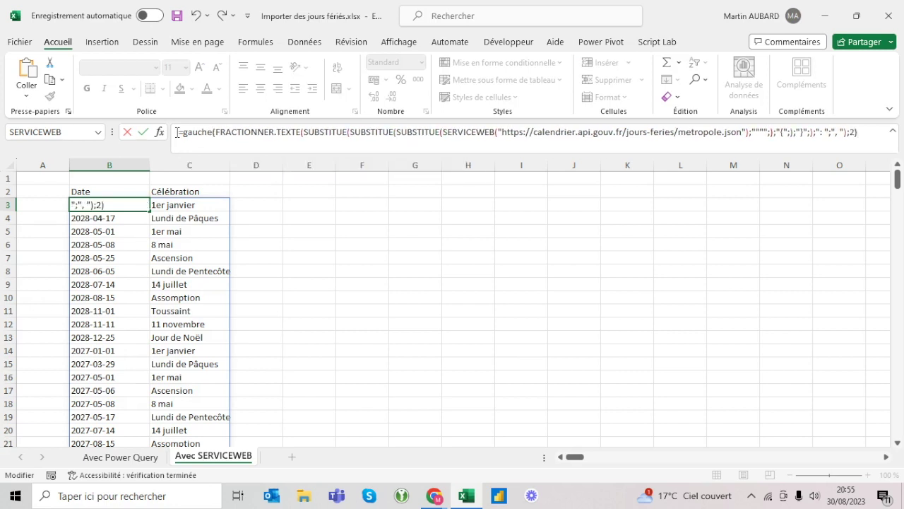
pyautogui.press('Return')
pyautogui.moveTo(97, 204); pyautogui.dragTo(82, 309)
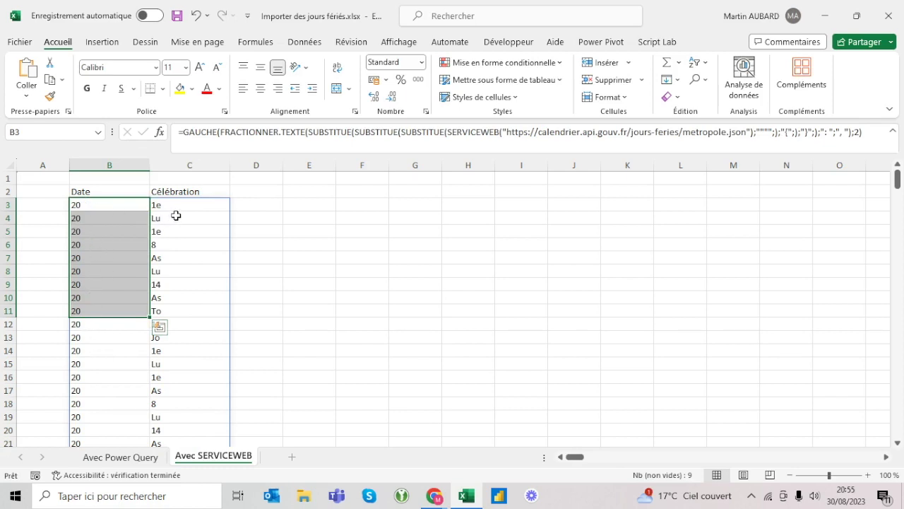
pyautogui.moveTo(178, 206); pyautogui.dragTo(181, 307)
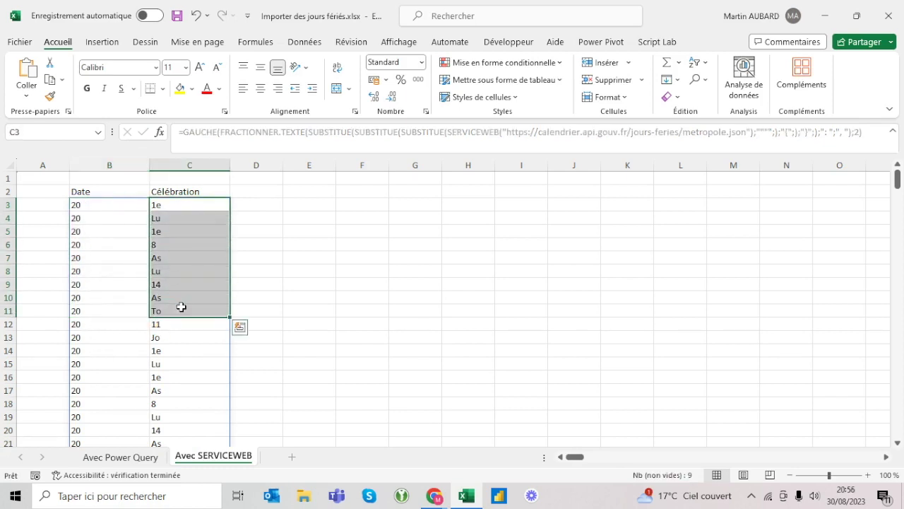
pyautogui.click(111, 202)
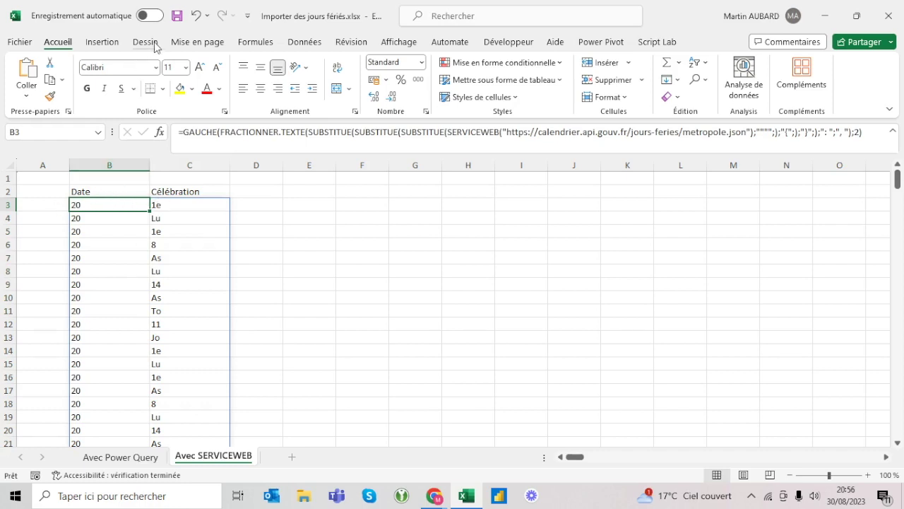
pyautogui.click(196, 15)
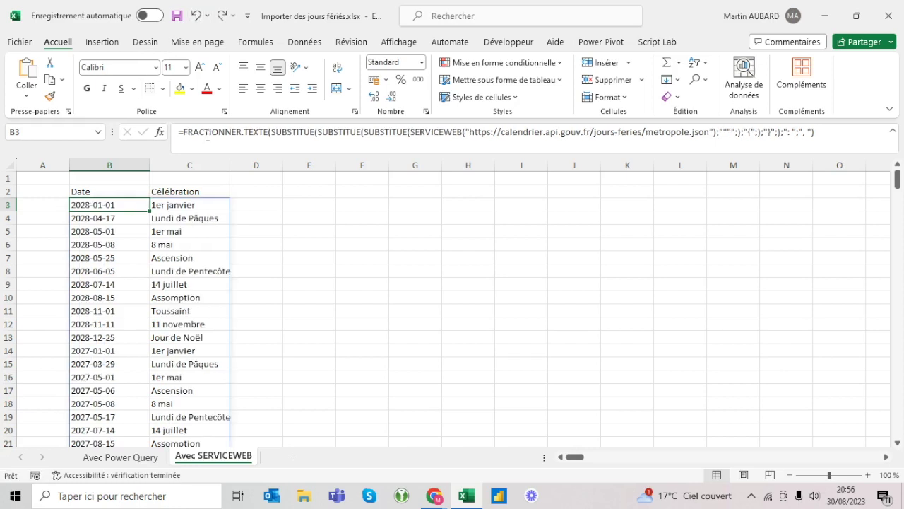
# Step: Wrap the B3 formula as =LET(t; … ;t), storing the split table as t
pyautogui.click(186, 132)
pyautogui.write('let')
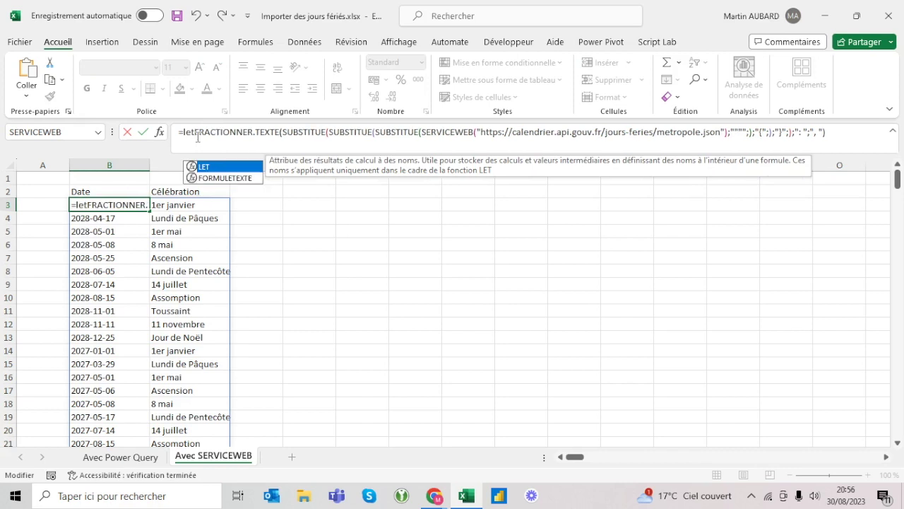
pyautogui.moveTo(195, 134); pyautogui.dragTo(855, 157)
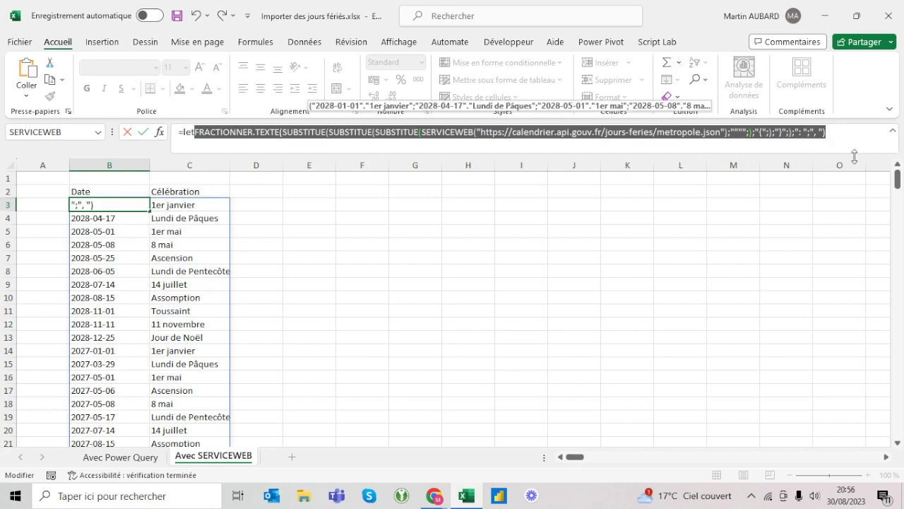
pyautogui.press('Escape')
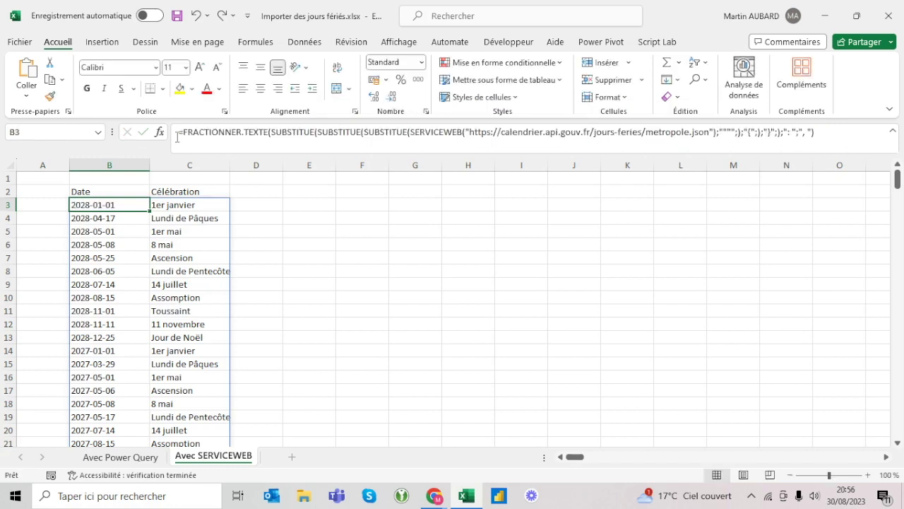
pyautogui.click(185, 131)
pyautogui.write('let(t;')
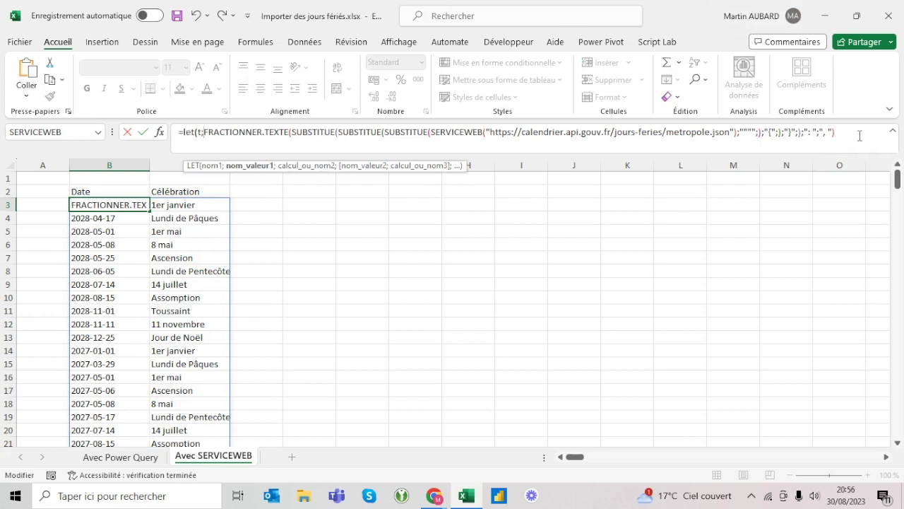
pyautogui.click(860, 131)
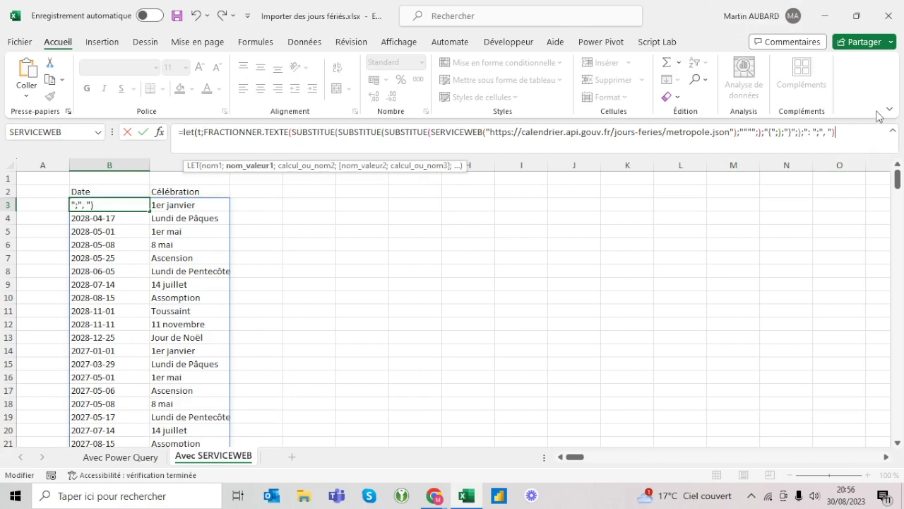
pyautogui.write(';t)')
pyautogui.press('Return')
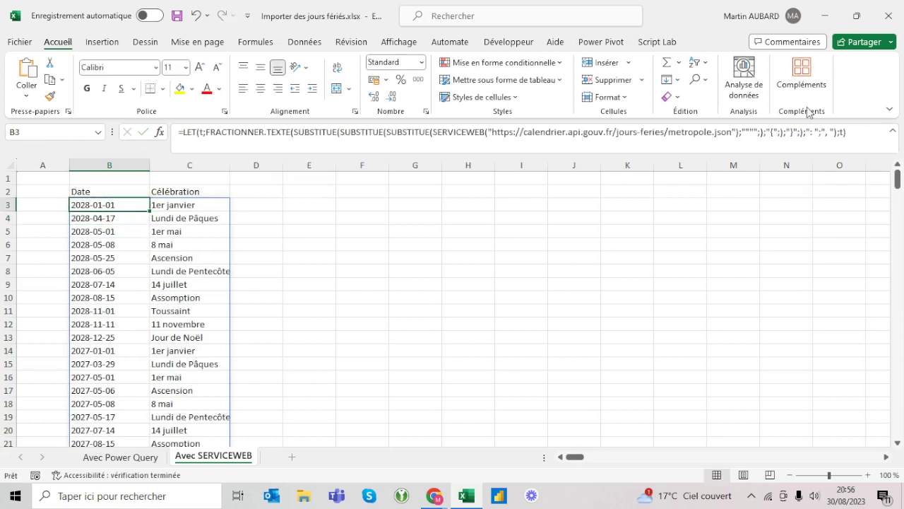
# Step: Test an "X"& prefix on the returned t, then undo it
pyautogui.click(841, 131)
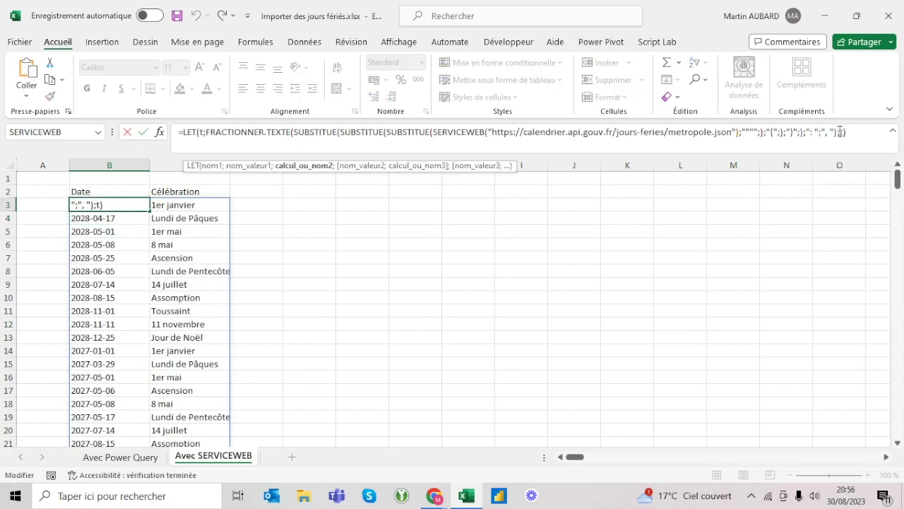
pyautogui.write('"X"&')
pyautogui.press('Return')
pyautogui.press('Up')
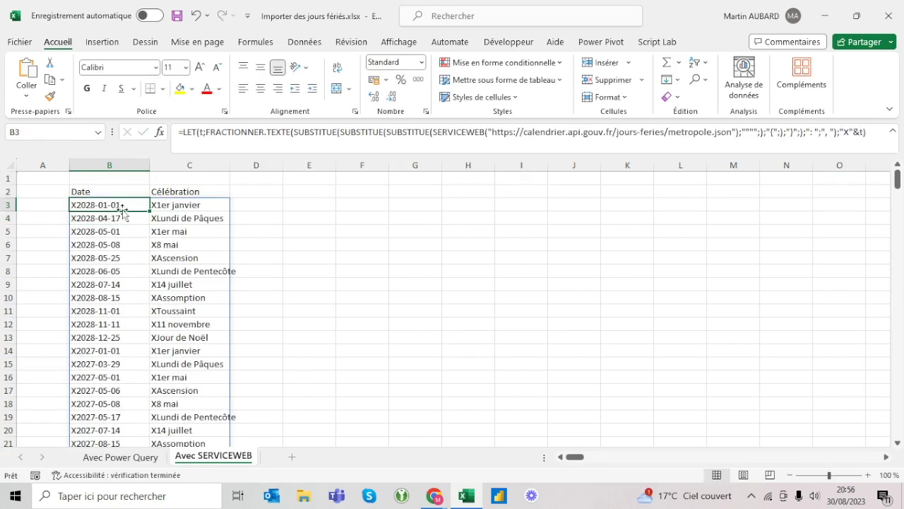
pyautogui.click(194, 17)
# Step: Move the LET formula's final t) onto its own line
pyautogui.click(840, 132)
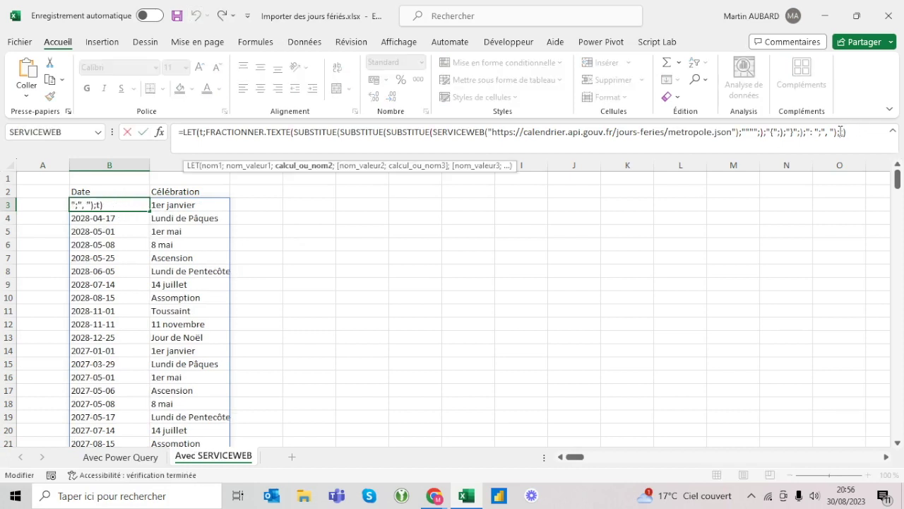
pyautogui.click(202, 132)
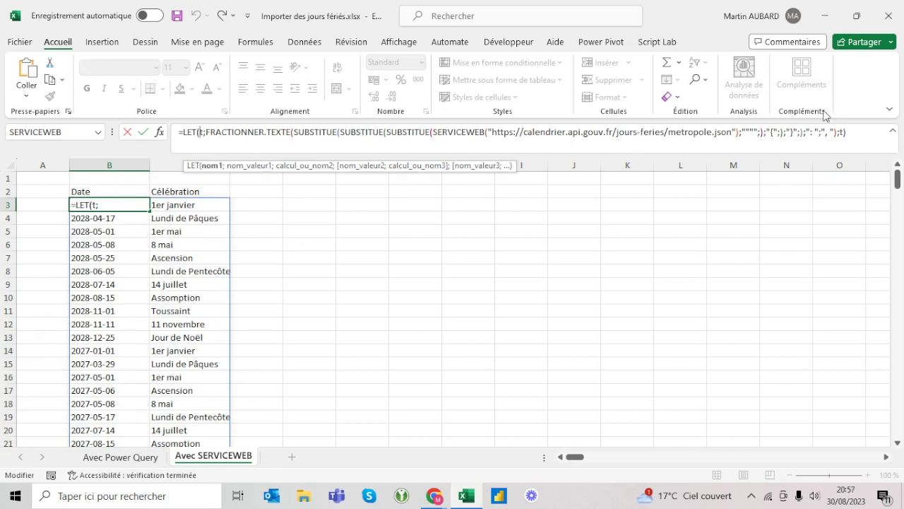
pyautogui.click(842, 130)
pyautogui.hotkey('alt', 'Return')
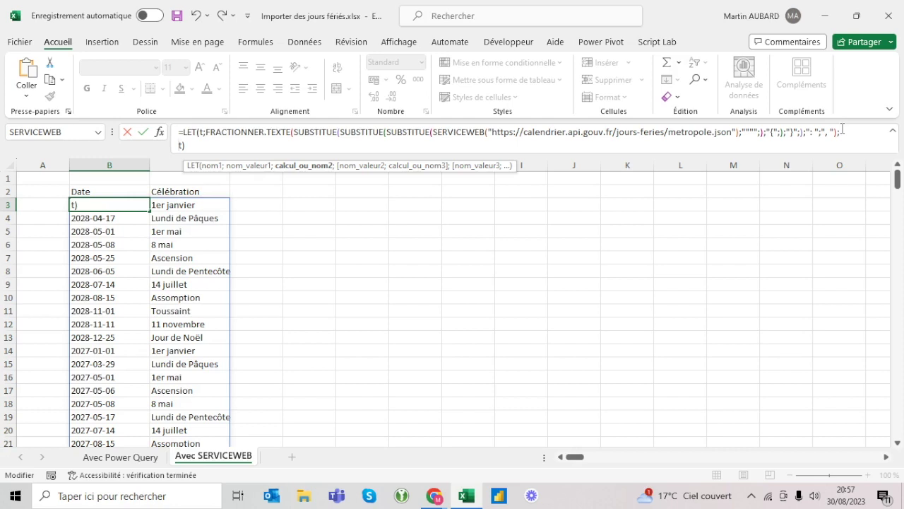
pyautogui.hotkey('ctrl', 'Return')
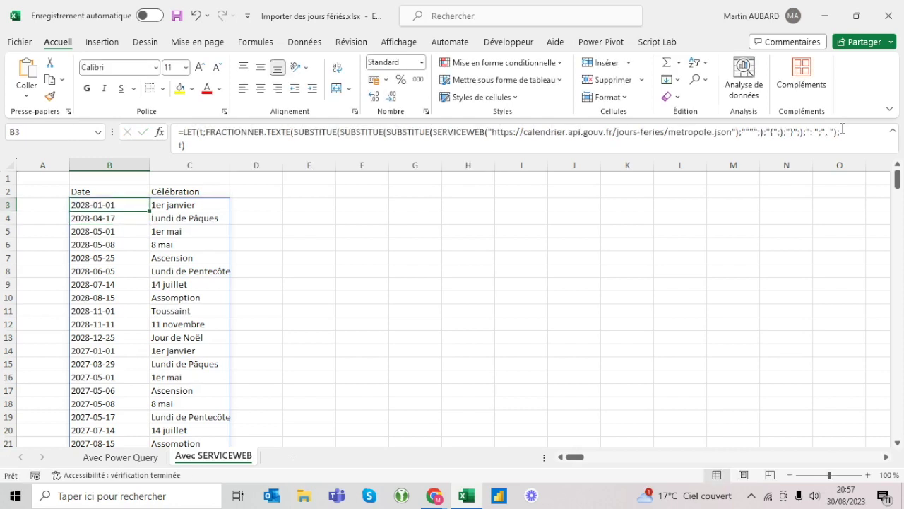
# Step: Make the LET return GAUCHE(t;2), the first two characters of each value
pyautogui.click(177, 145)
pyautogui.write('gauche(')
pyautogui.press('Right')
pyautogui.write(';2')
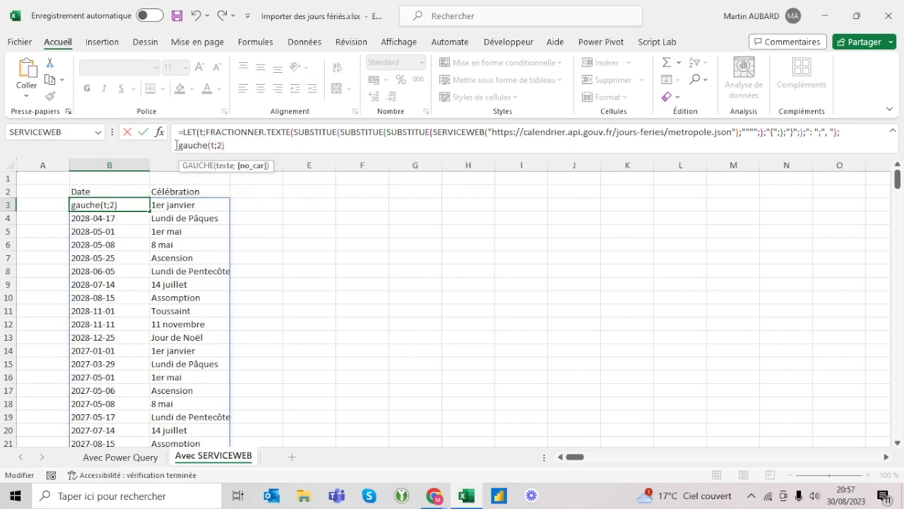
pyautogui.write(')')
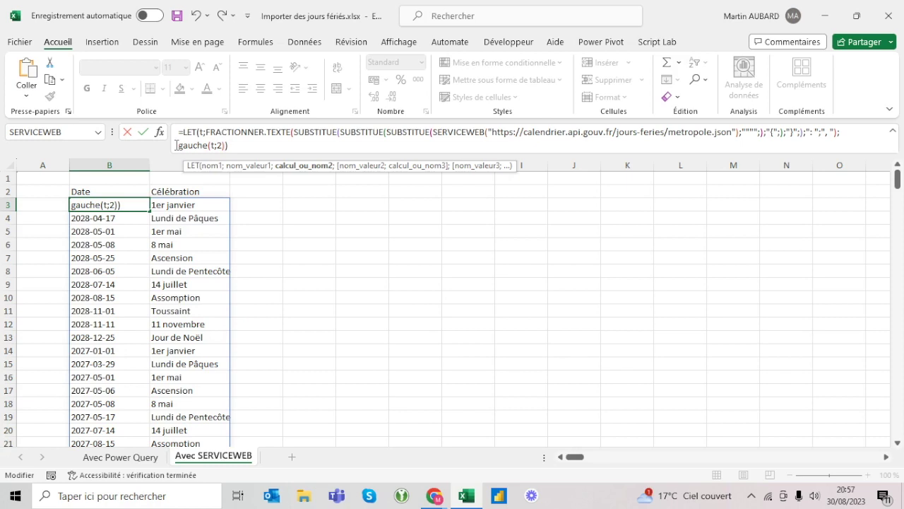
pyautogui.press('Return')
pyautogui.press('Up')
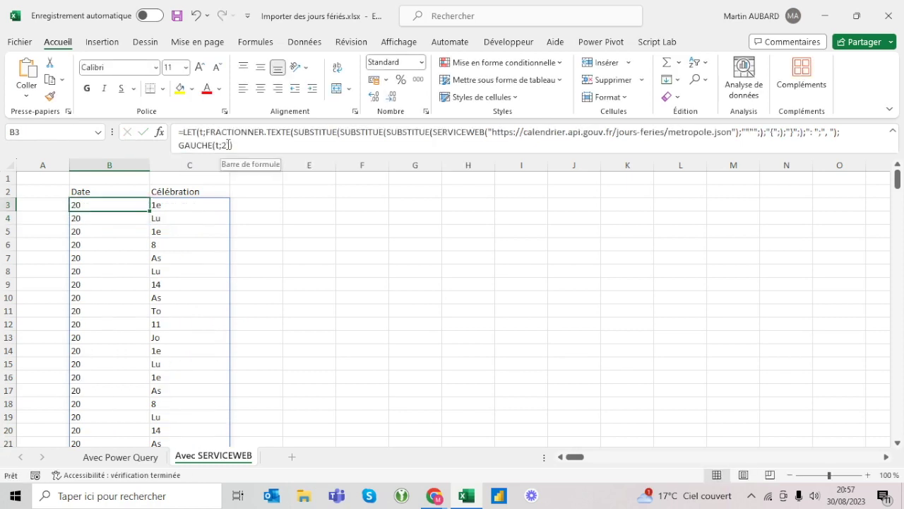
# Step: Compare GAUCHE(t;2) to "20" to get VRAI/FAUX, then begin wrapping it in SI
pyautogui.click(233, 145)
pyautogui.write(')')
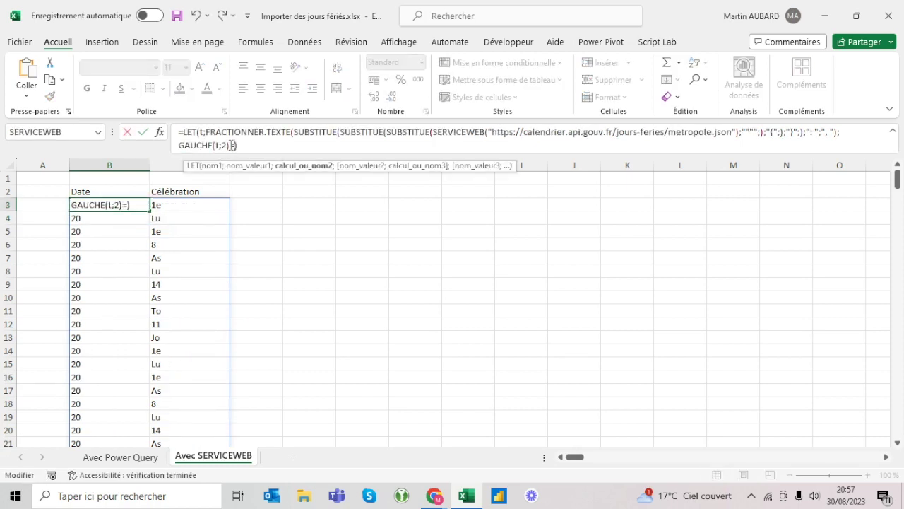
pyautogui.write('"20"')
pyautogui.press('Return')
pyautogui.press('Up')
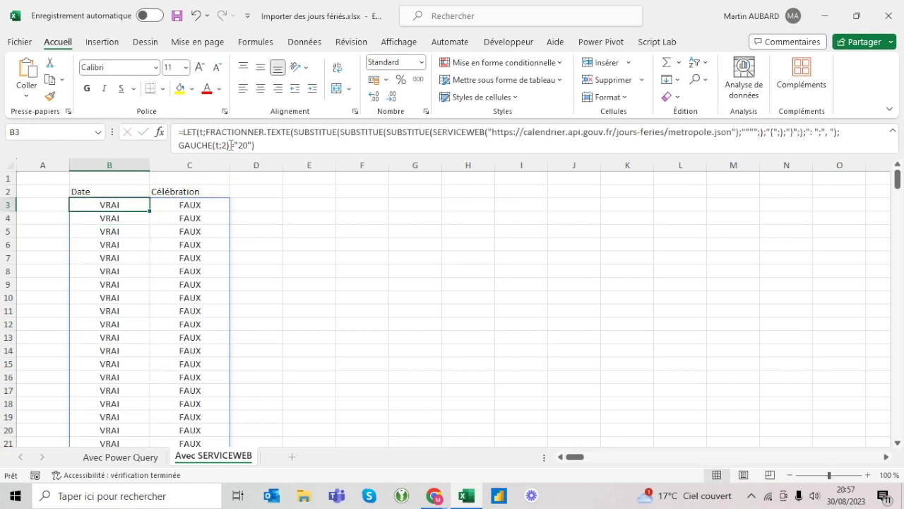
pyautogui.click(196, 14)
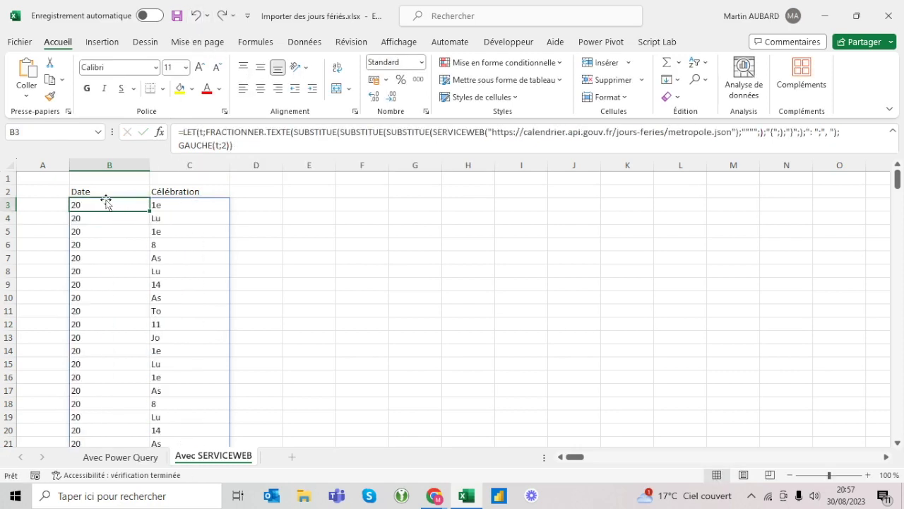
pyautogui.click(220, 16)
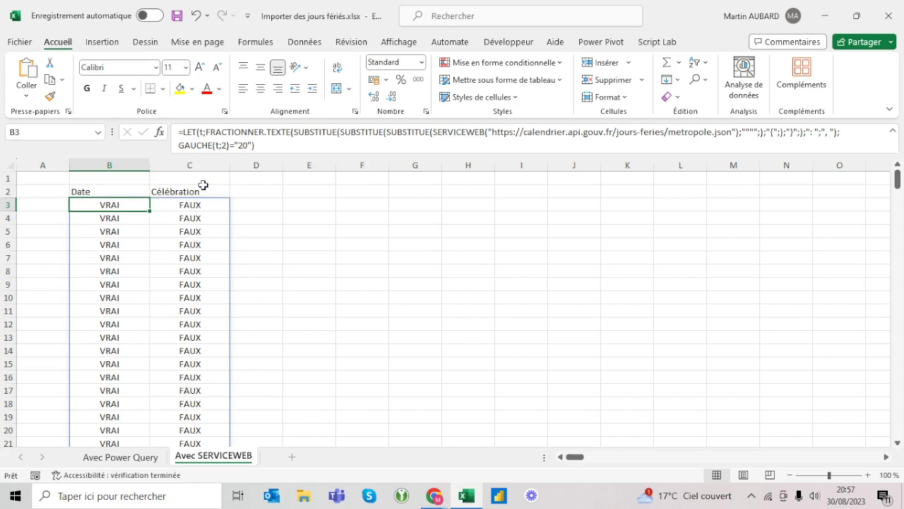
pyautogui.click(179, 145)
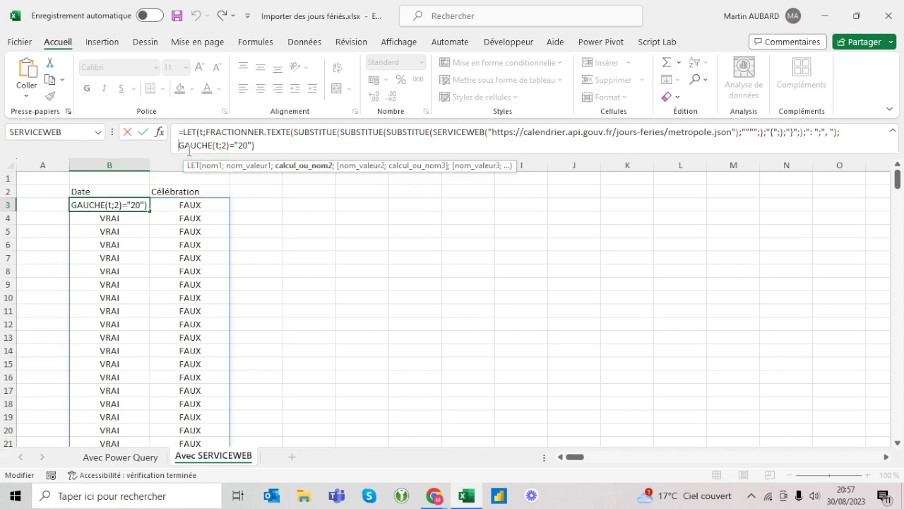
pyautogui.write('si(')
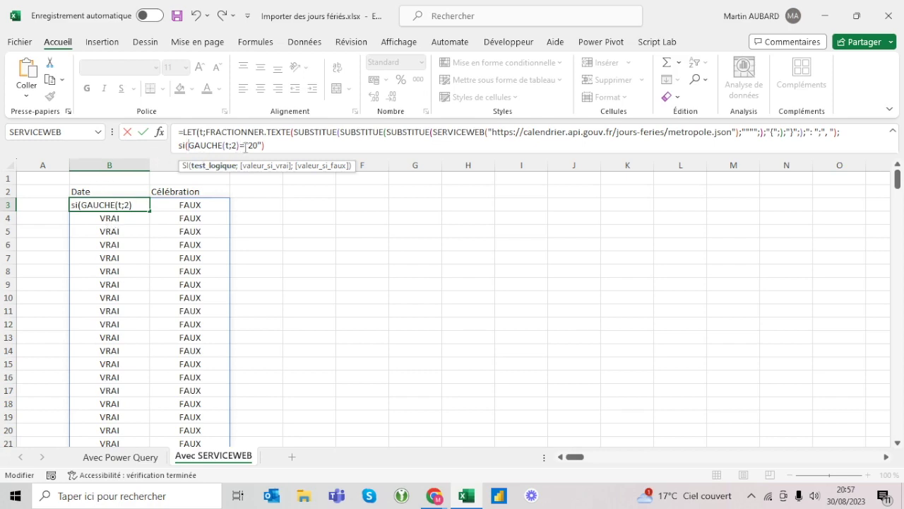
# Step: Complete the formula as SI(GAUCHE(t;2)="20";CNUM(t);t), giving serial numbers like 46753
pyautogui.click(259, 143)
pyautogui.write(';')
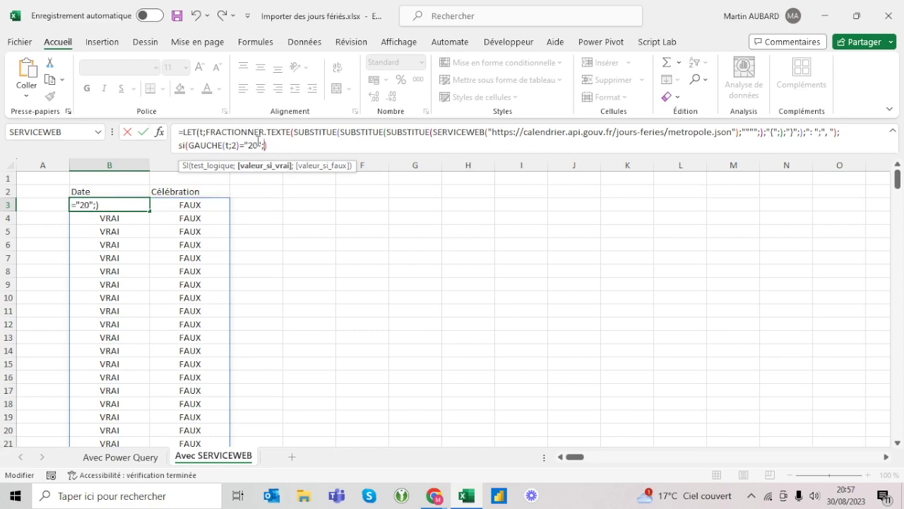
pyautogui.write('t')
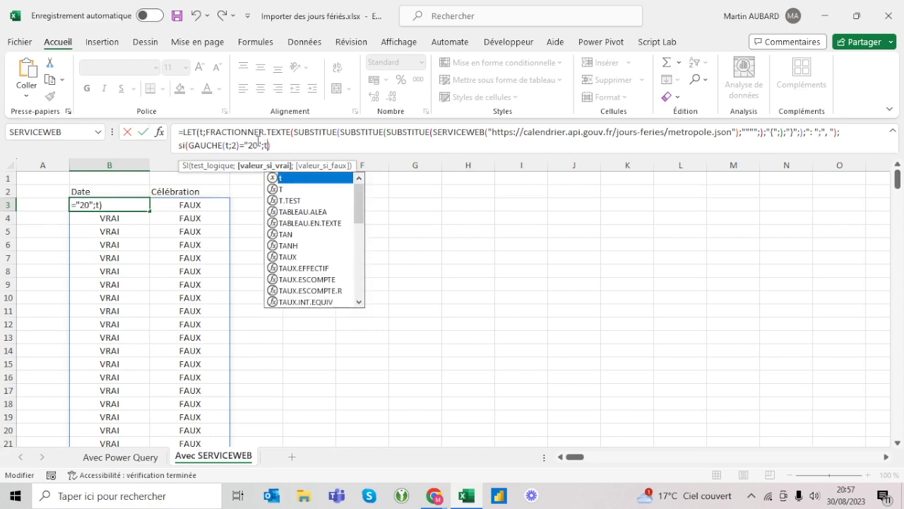
pyautogui.press('BackSpace')
pyautogui.write('cnum(t)')
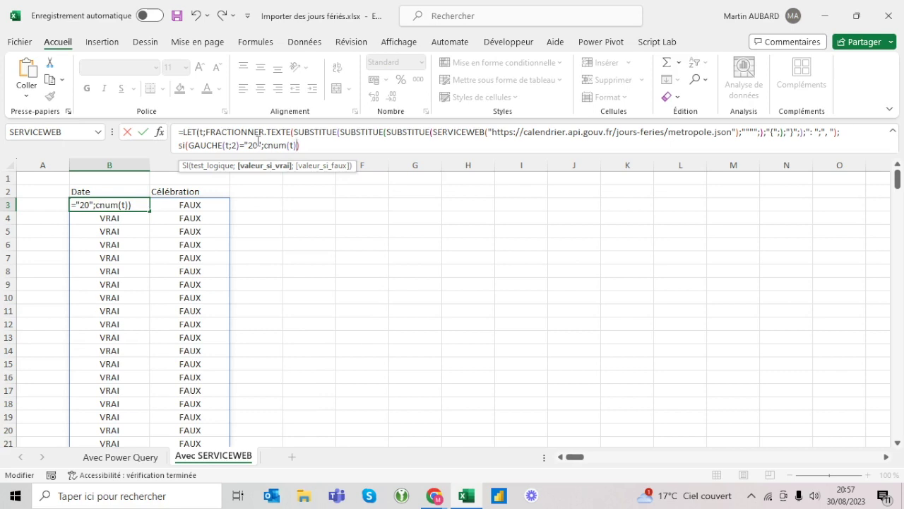
pyautogui.write(';t')
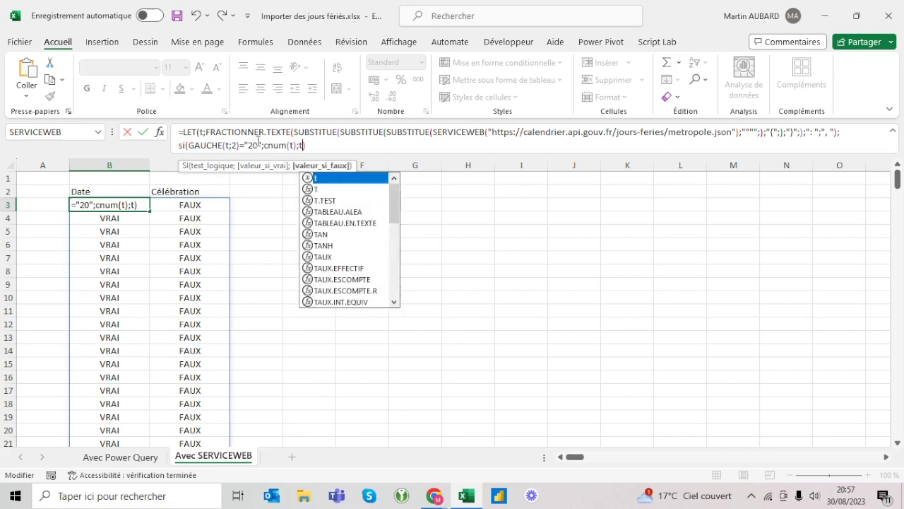
pyautogui.write(')')
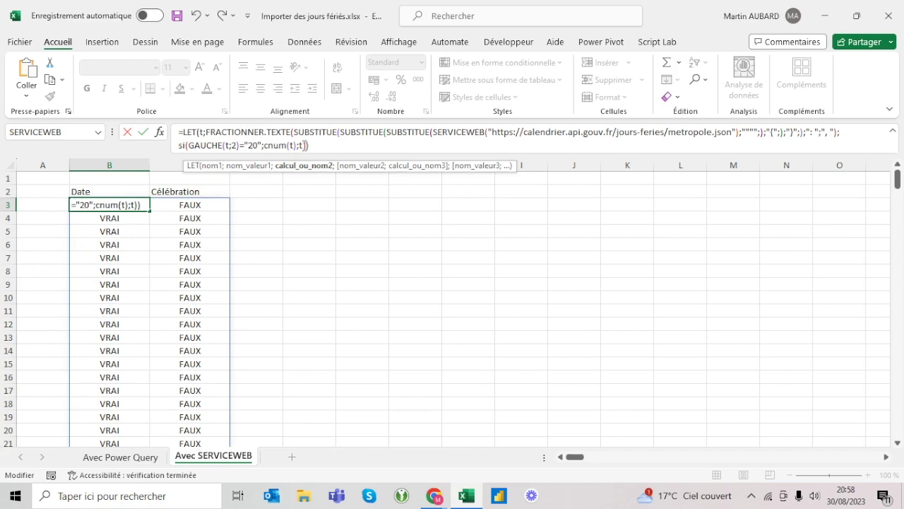
pyautogui.press('Return')
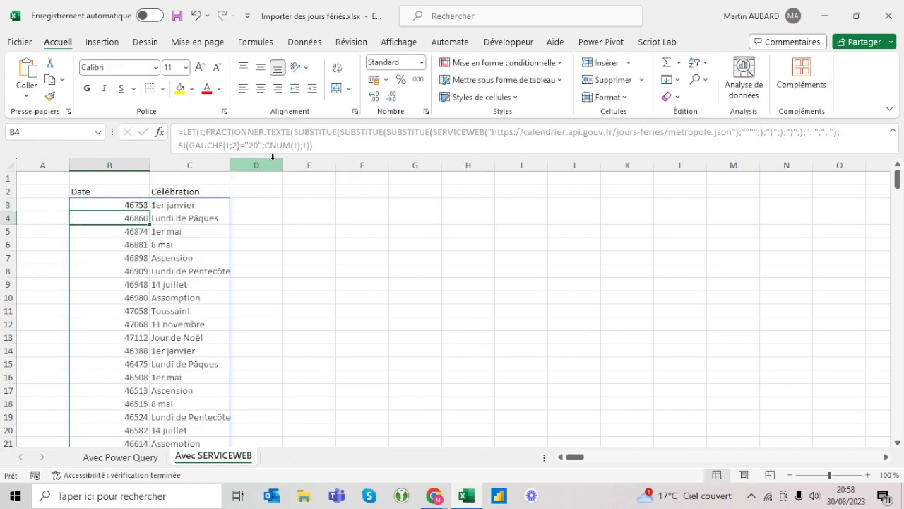
pyautogui.click(122, 207)
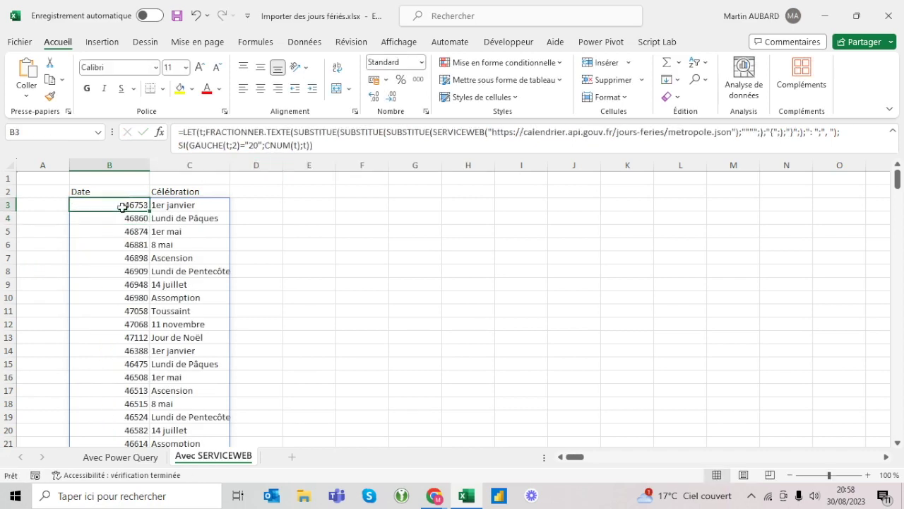
# Step: Give the Date results B3:B287 the custom format jjj jj/mm/aaaa, showing dates like sam 01/01/2028
pyautogui.hotkey('ctrl', 'shift', 'Down')
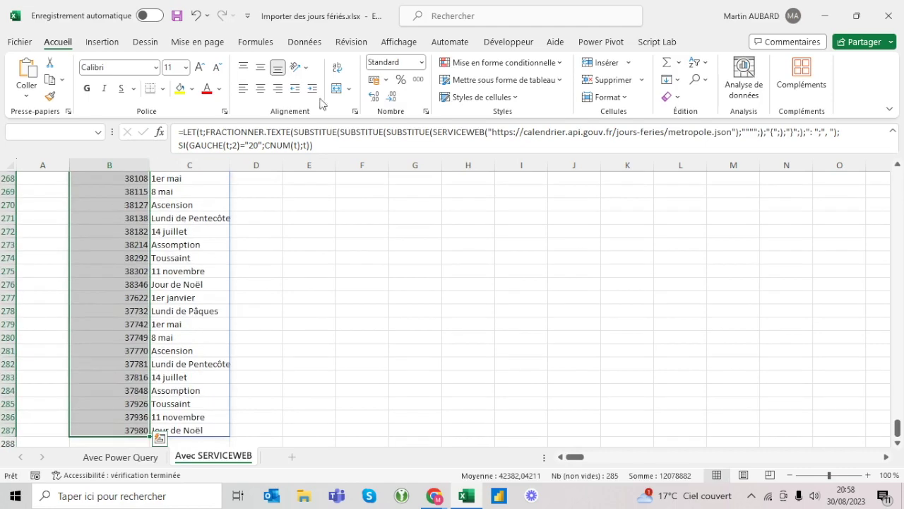
pyautogui.click(424, 63)
pyautogui.click(436, 217)
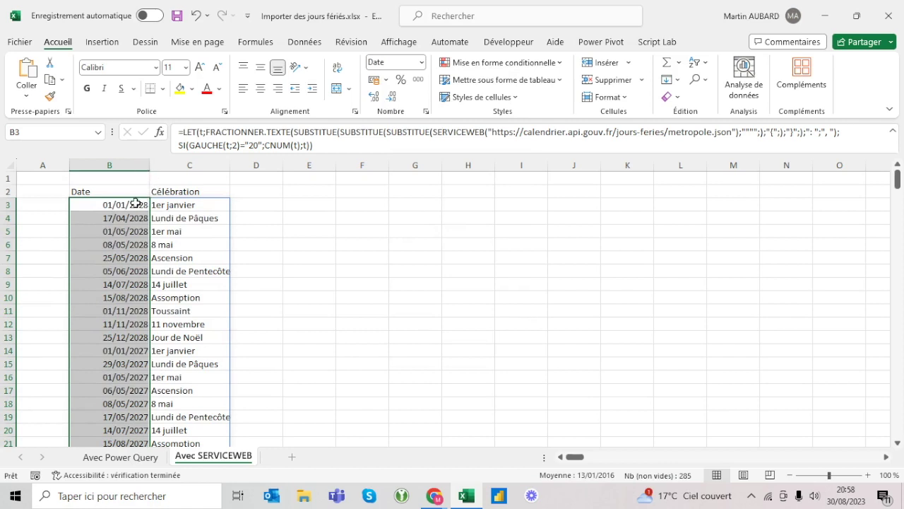
pyautogui.click(423, 63)
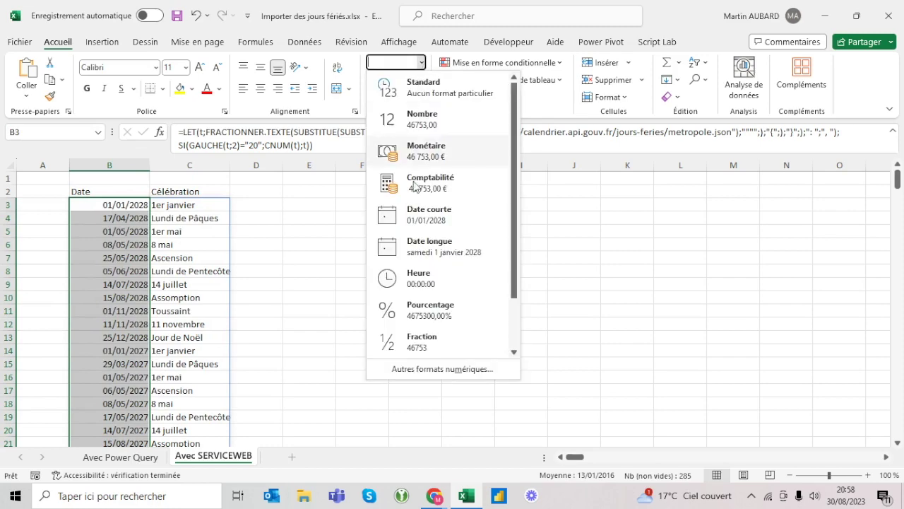
pyautogui.click(430, 373)
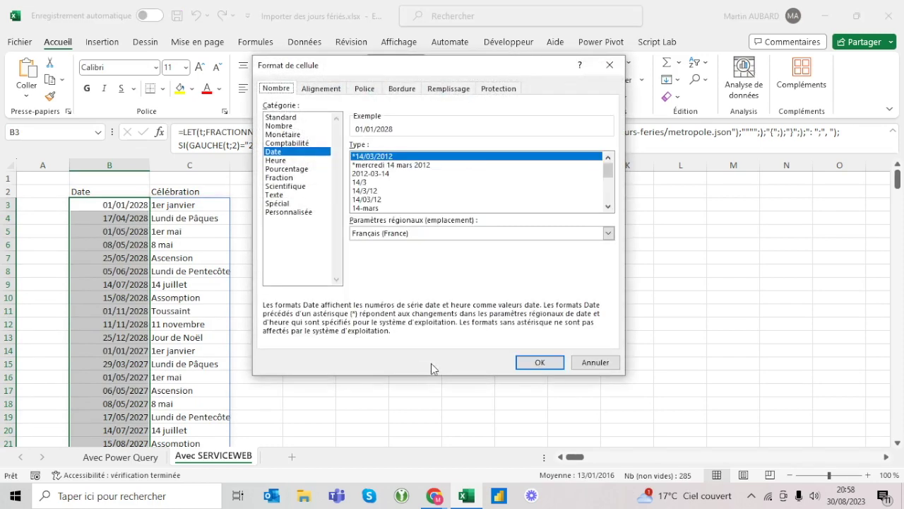
pyautogui.press('Escape')
pyautogui.click(422, 63)
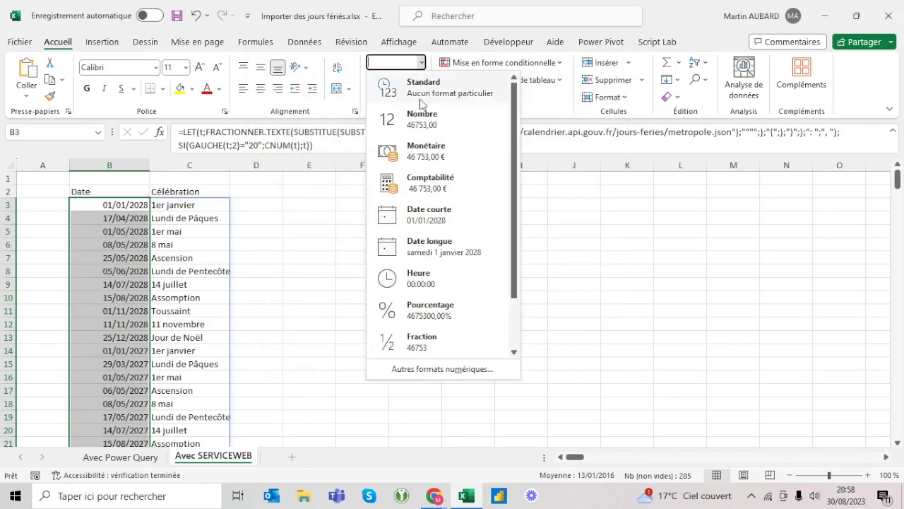
pyautogui.click(434, 370)
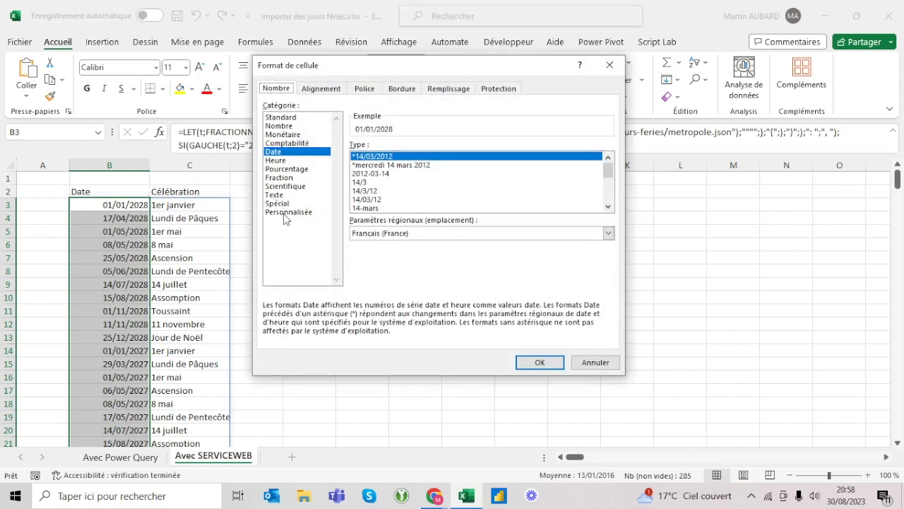
pyautogui.click(285, 212)
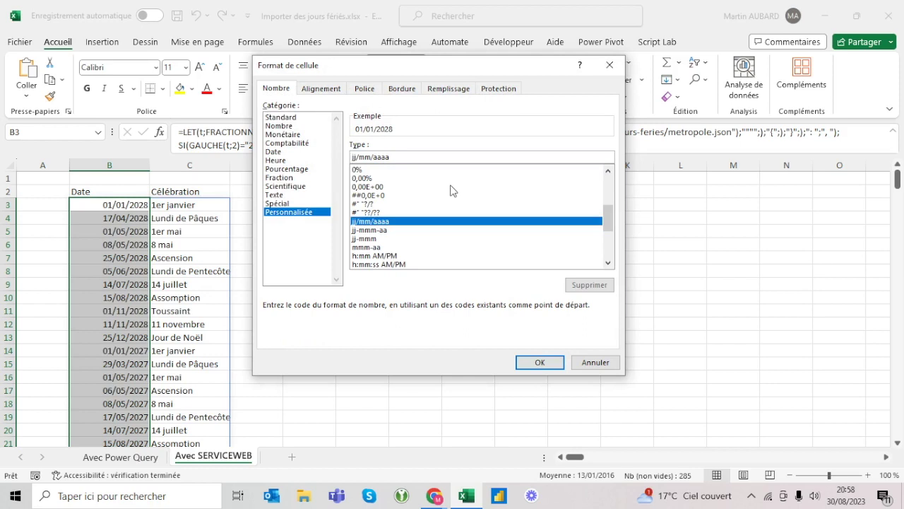
pyautogui.write('jjj')
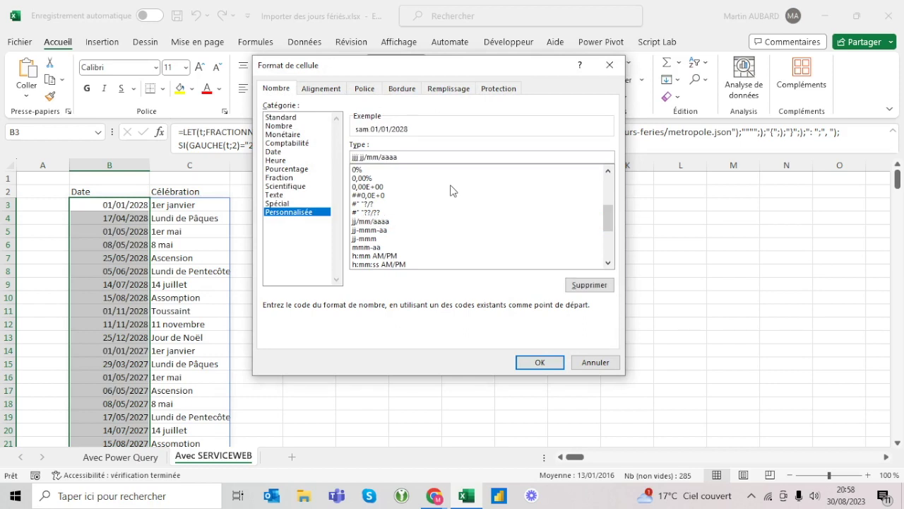
pyautogui.press('Return')
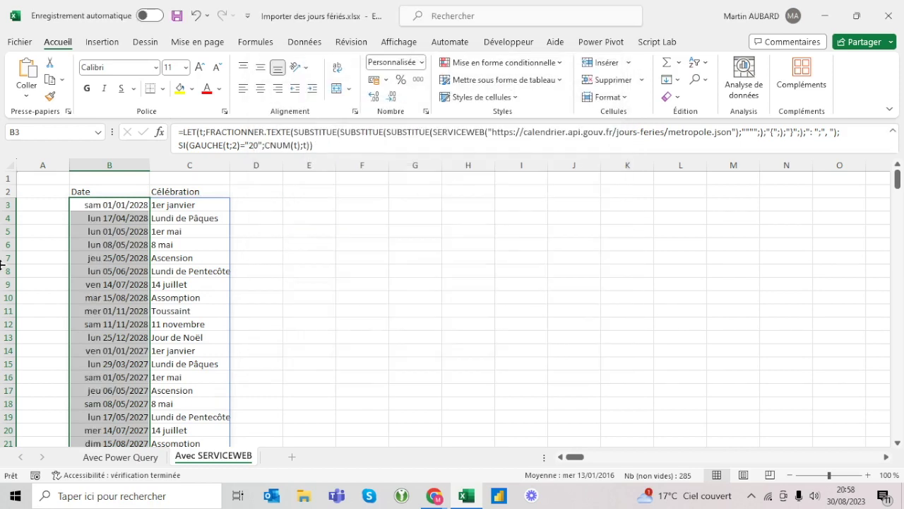
pyautogui.click(107, 216)
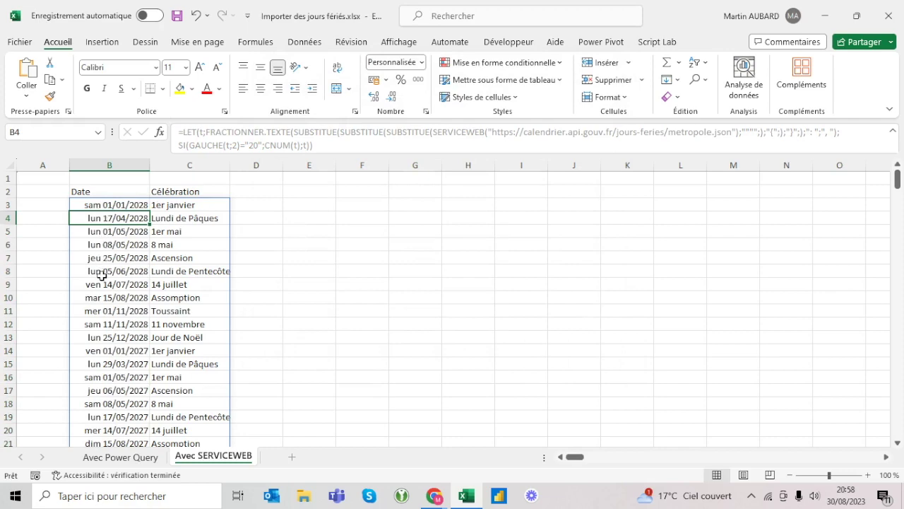
pyautogui.scroll(-8, 103, 277)
pyautogui.scroll(-17, 103, 279)
pyautogui.scroll(4, 103, 280)
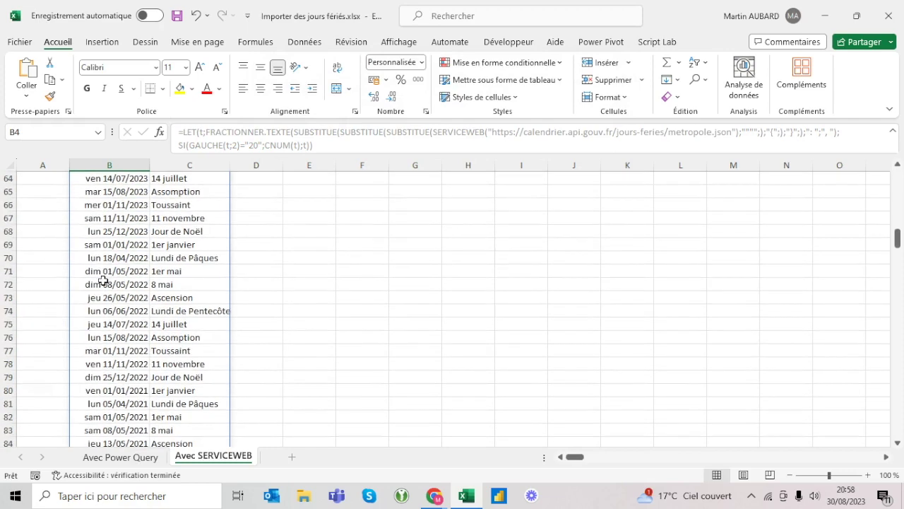
pyautogui.scroll(2, 103, 280)
pyautogui.scroll(1, 121, 202)
pyautogui.scroll(1, 123, 197)
pyautogui.moveTo(120, 216); pyautogui.dragTo(115, 349)
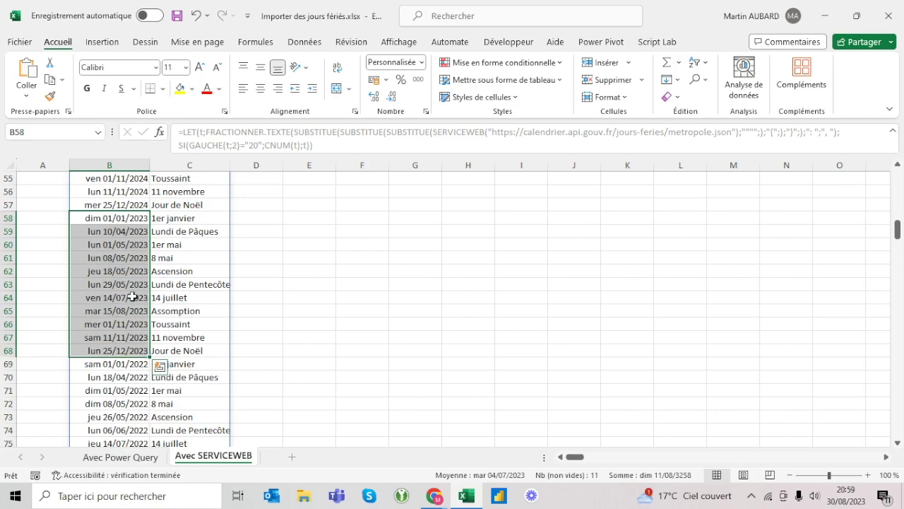
pyautogui.scroll(3, 108, 284)
pyautogui.scroll(3, 106, 286)
pyautogui.scroll(4, 103, 288)
pyautogui.scroll(4, 101, 291)
pyautogui.scroll(5, 100, 293)
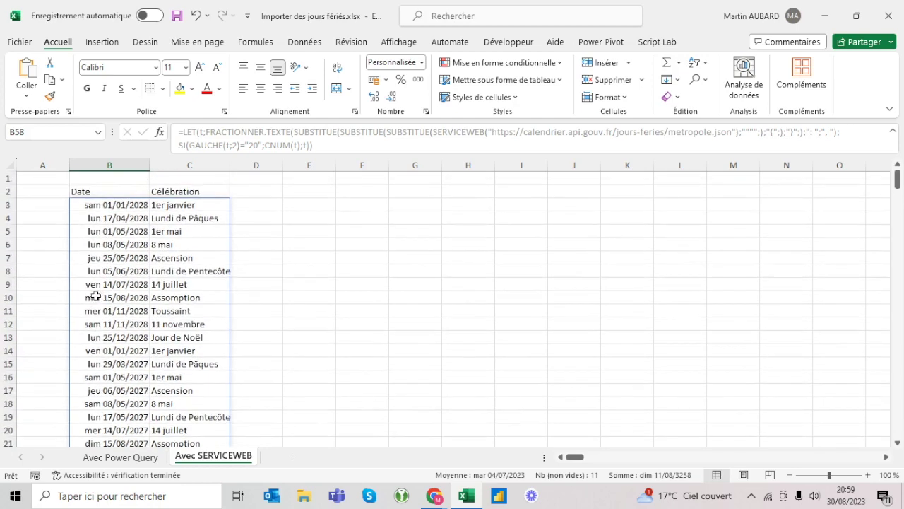